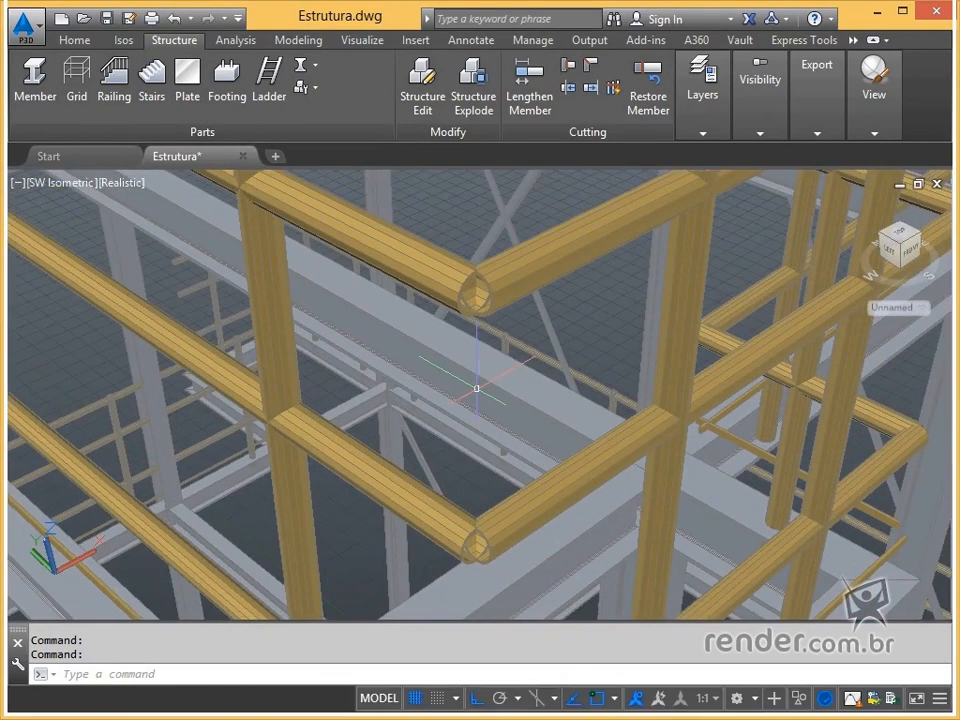
Try to miter-cut the handrail ends where the two railings meet at the projecting front corner
scroll(477, 388, down, 3)
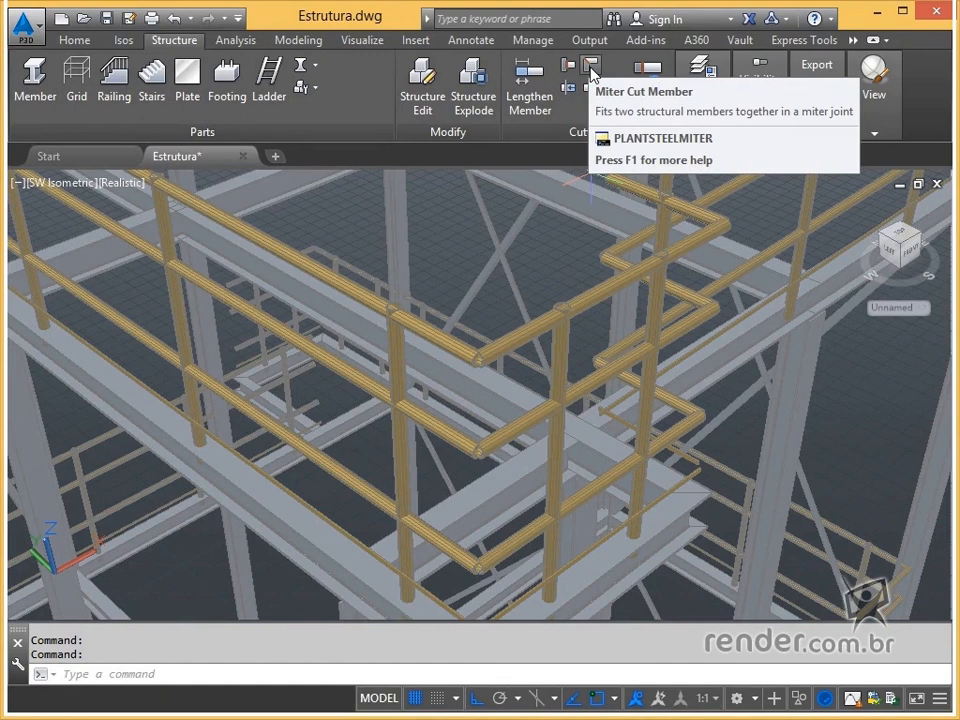
click(592, 72)
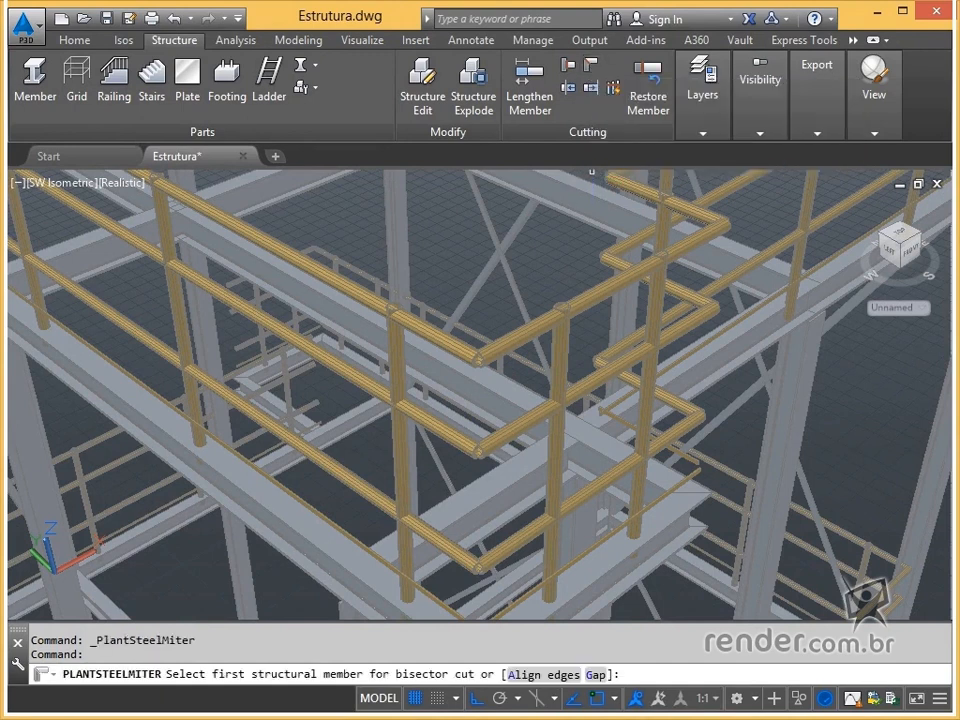
click(479, 355)
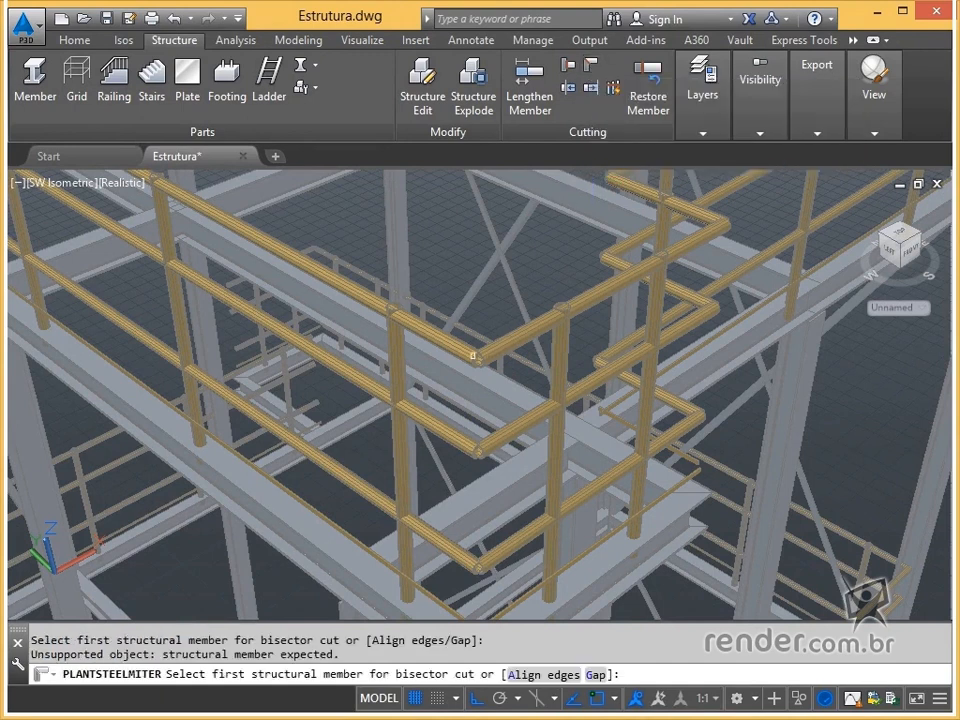
scroll(470, 464, up, 3)
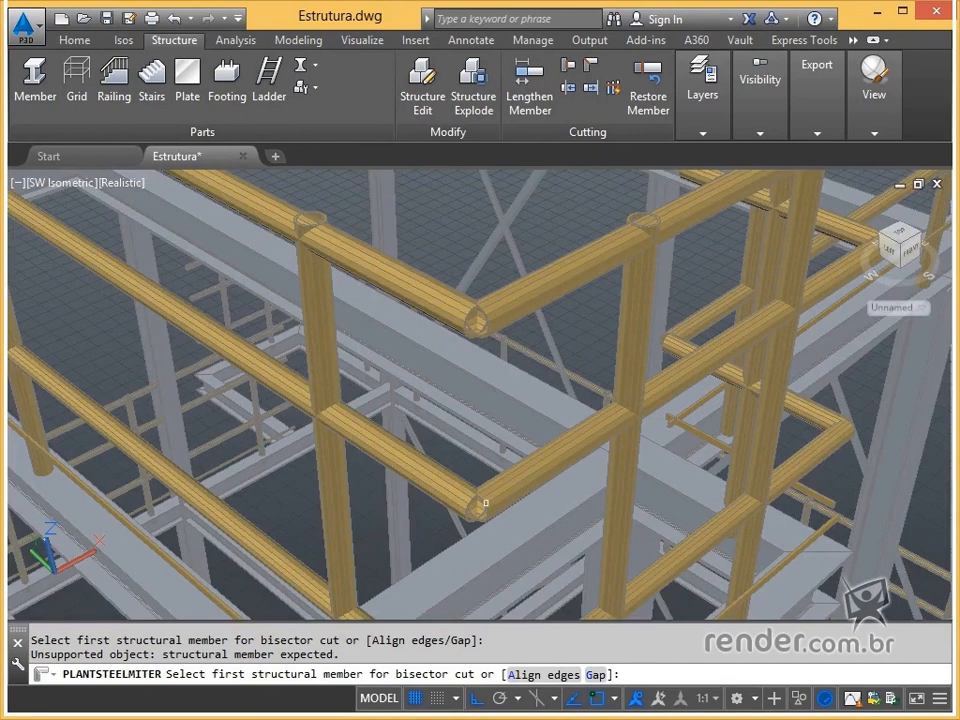
middle_drag(459, 502, 460, 450)
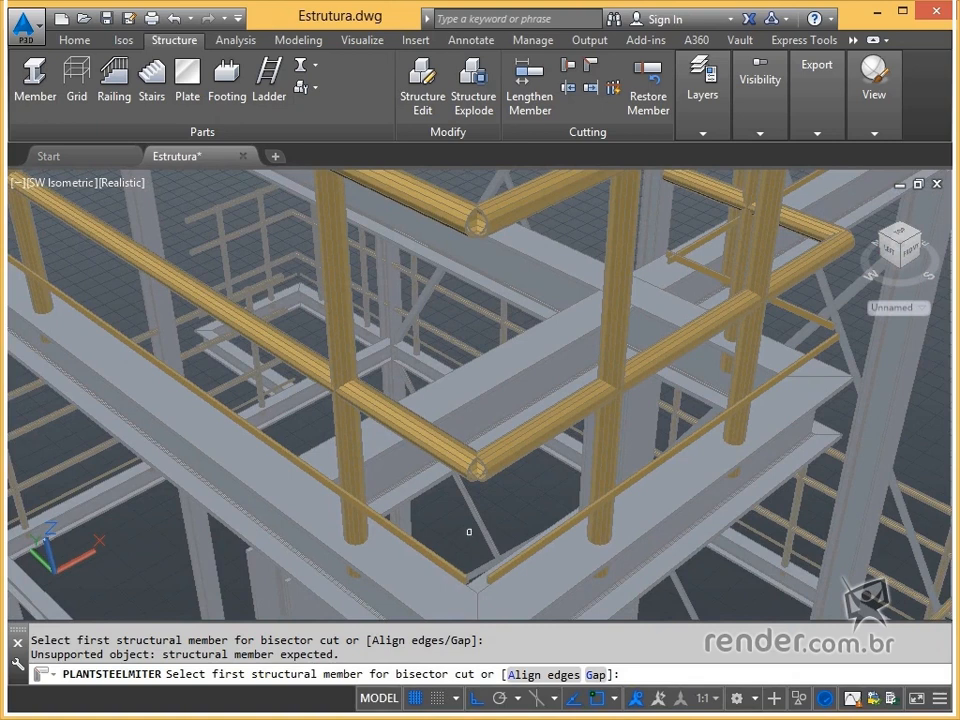
key(Escape)
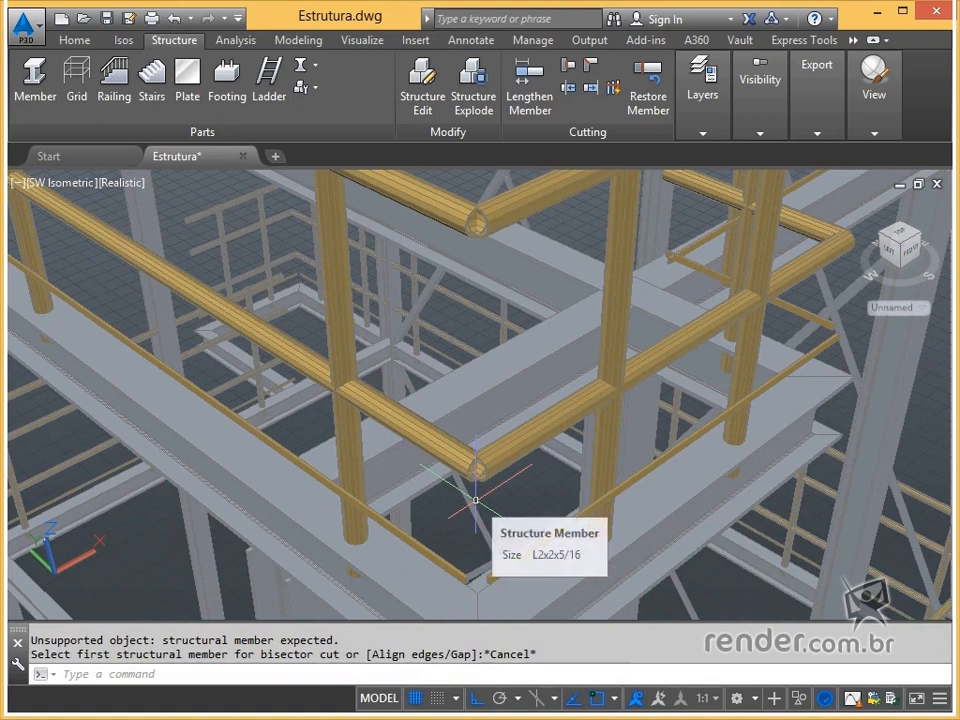
Select the railings around the projecting front corner as objects for Structure Explode
click(476, 100)
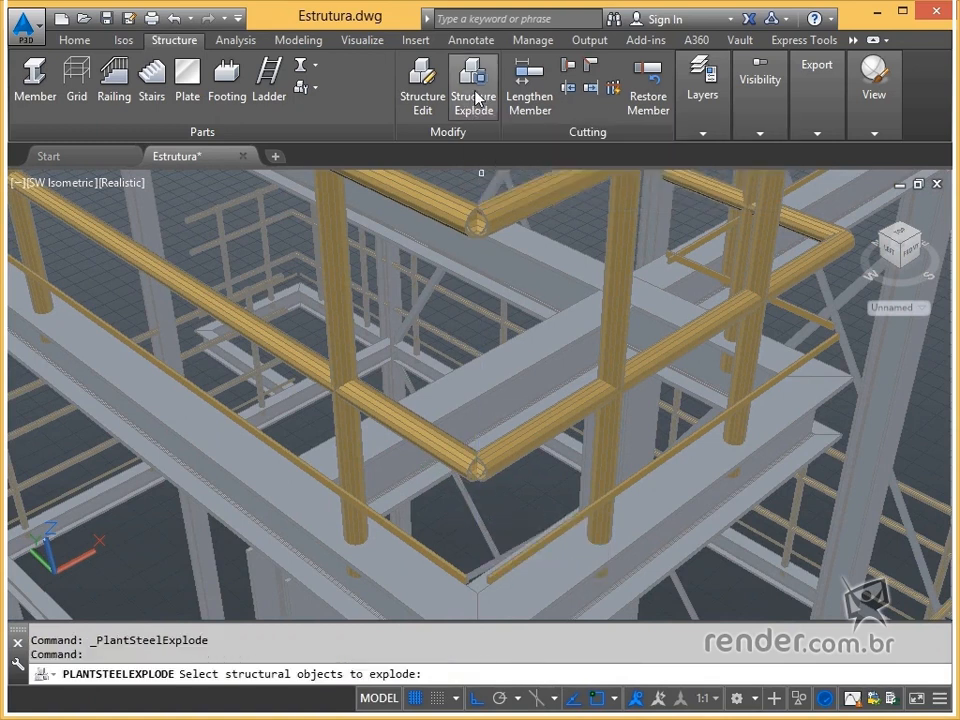
click(440, 200)
scroll(505, 205, up, 2)
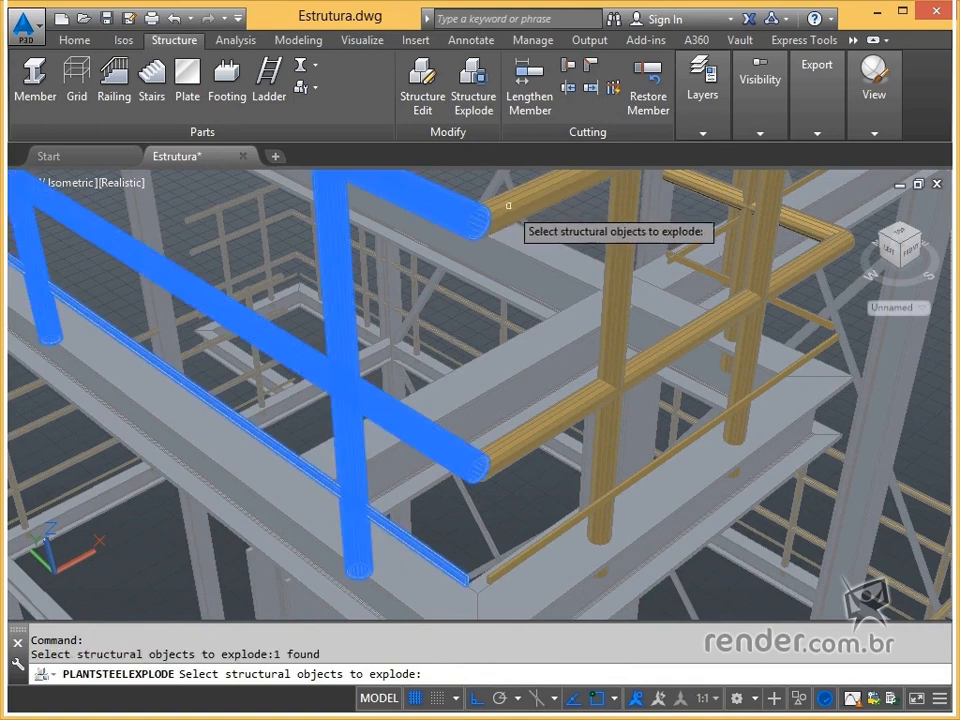
click(515, 206)
middle_drag(603, 198, 523, 326)
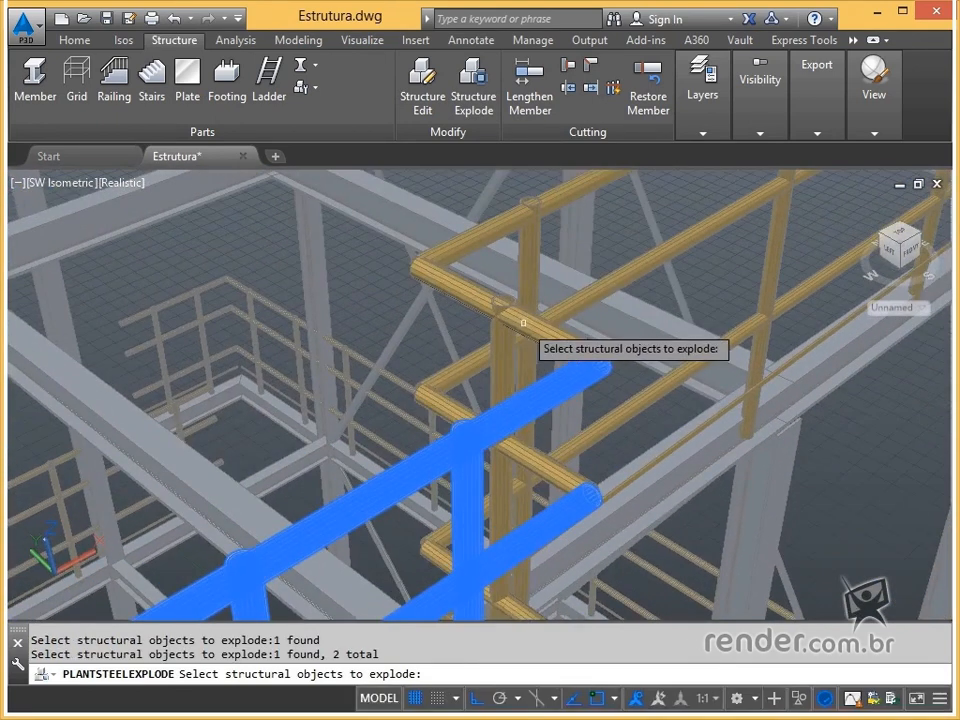
click(525, 258)
click(527, 234)
scroll(545, 238, down, 1)
middle_drag(534, 231, 513, 373)
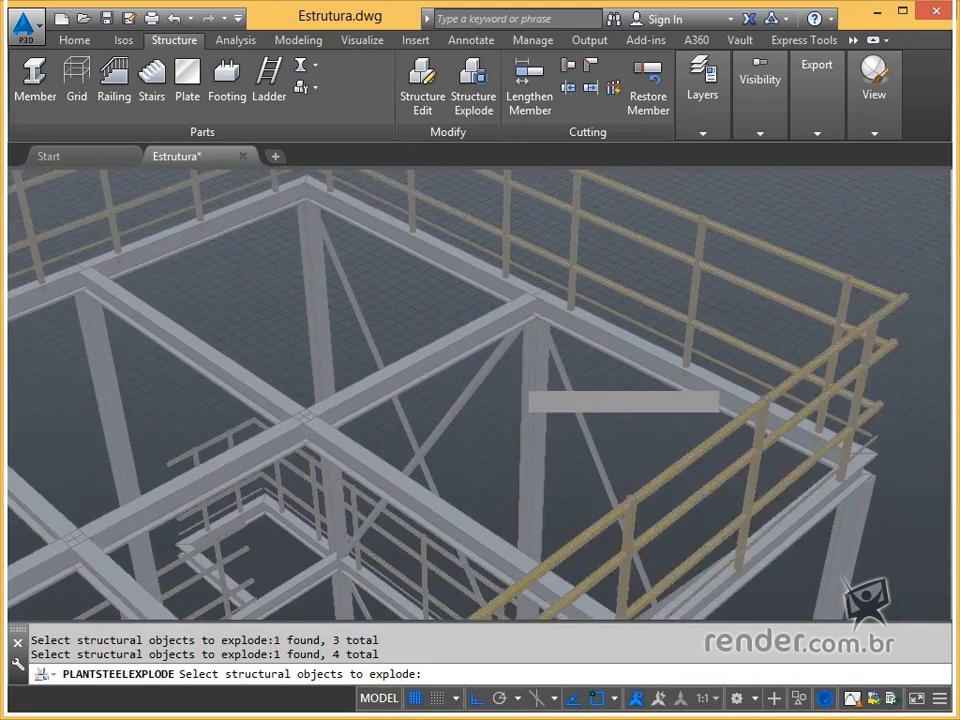
Add the remaining railings around the upper platform to the selection and explode them all into individual members
click(569, 250)
click(452, 211)
middle_drag(452, 211, 634, 306)
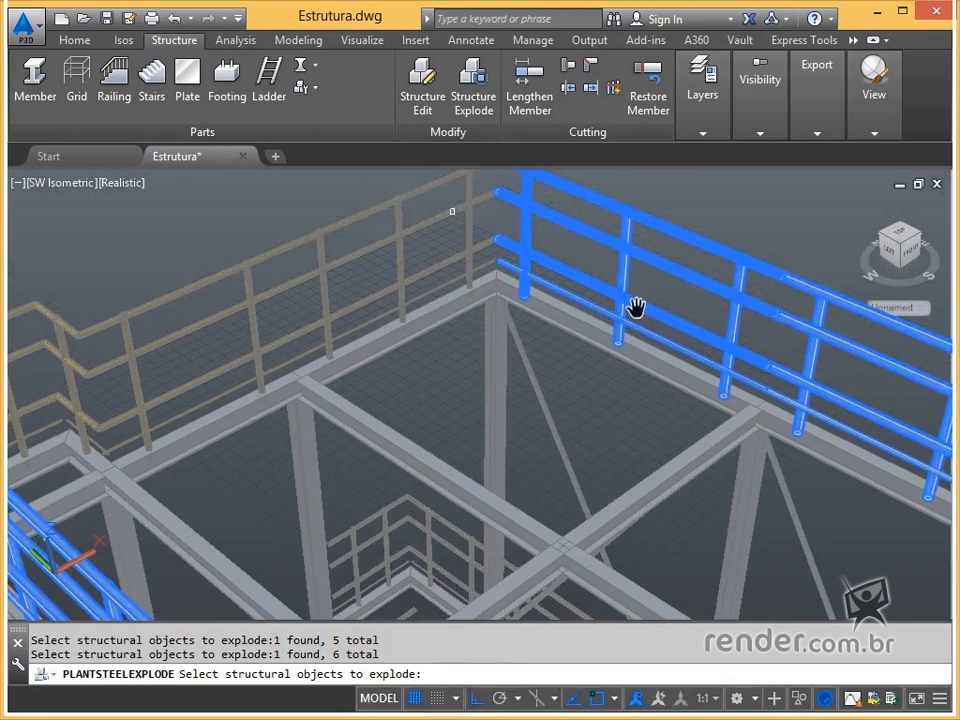
click(330, 260)
middle_drag(321, 261, 454, 268)
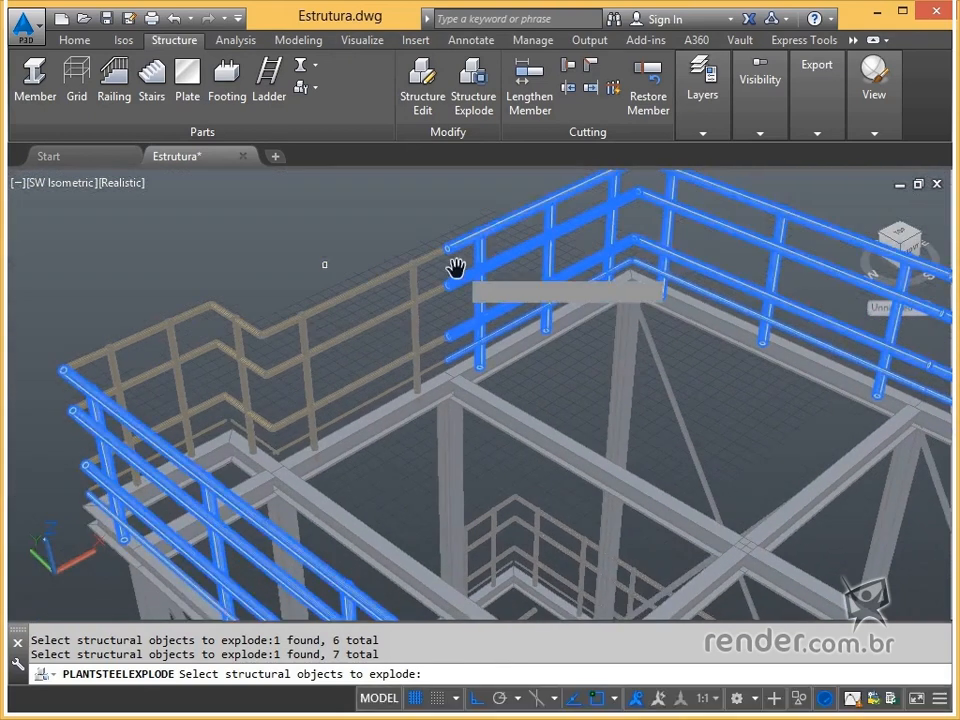
click(290, 315)
click(245, 323)
click(179, 319)
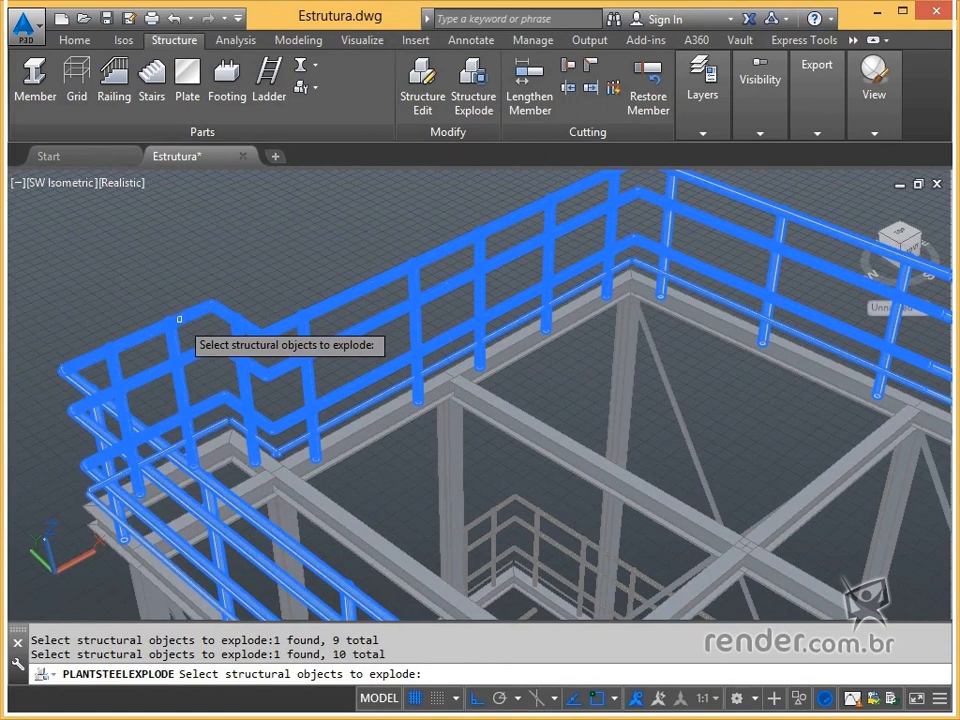
key(Return)
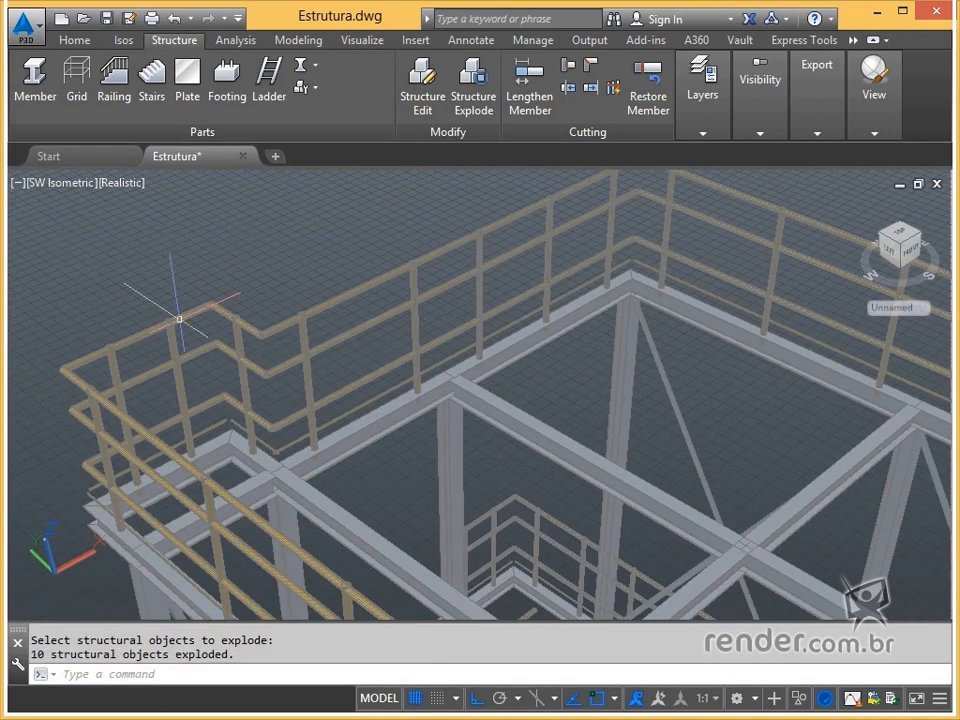
Check that a railing post near the projecting front corner is now a separate member
scroll(672, 410, down, 2)
middle_drag(669, 414, 444, 179)
click(467, 375)
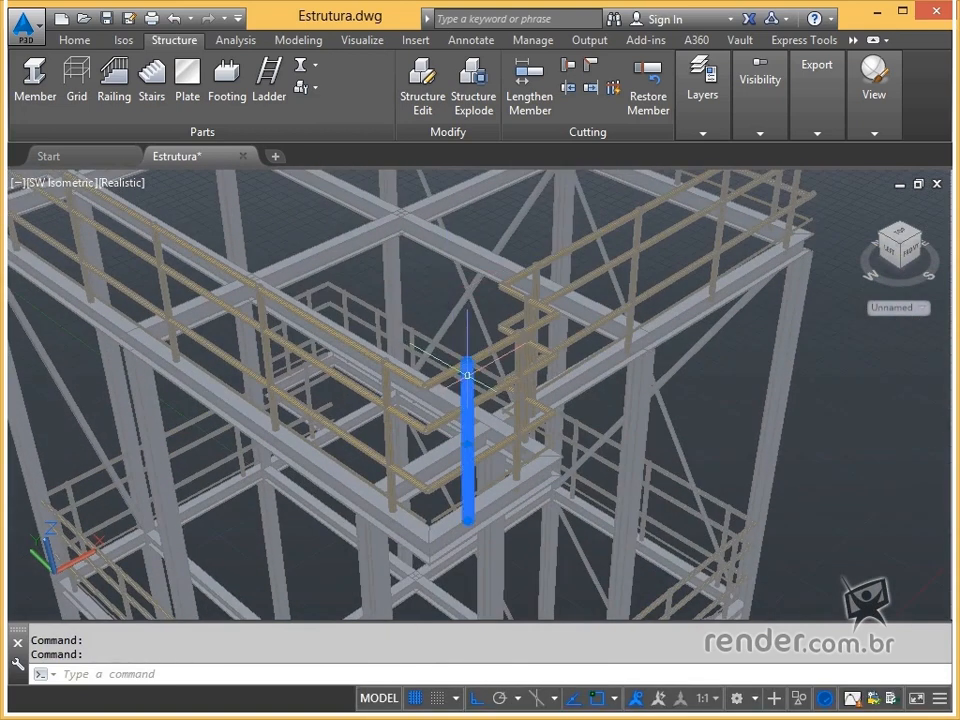
scroll(467, 370, up, 3)
mouse_move(463, 369)
middle_down()
mouse_move(486, 310)
mouse_move(482, 366)
mouse_move(460, 380)
middle_up()
key(Escape)
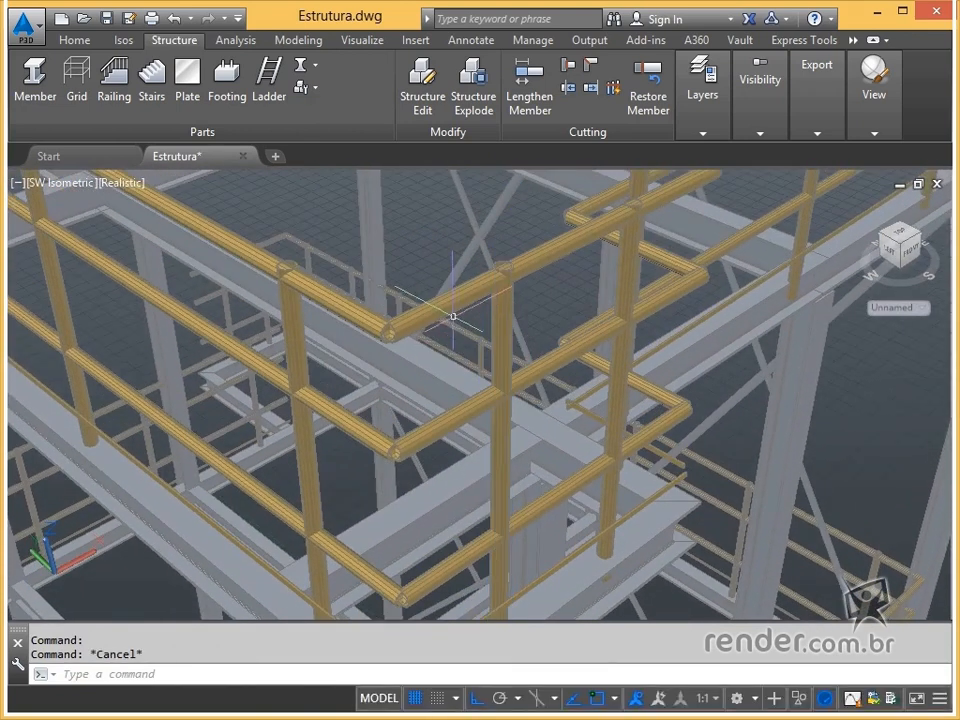
key(Escape)
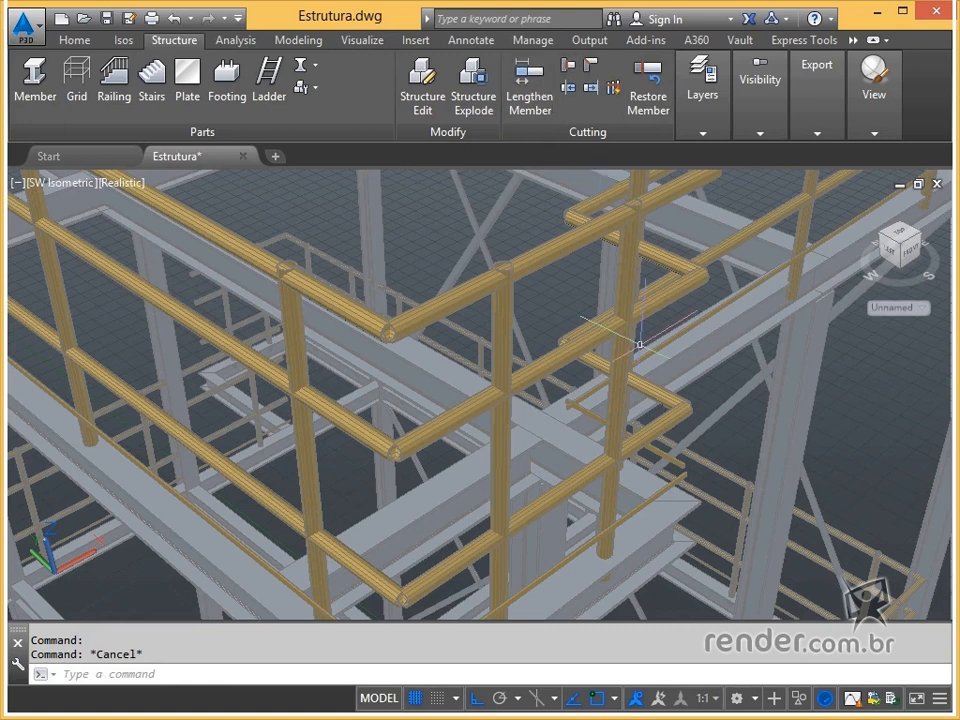
Miter-cut the top, middle and lower rail pairs and the thin bottom bars at the projecting front corner
mouse_move(640, 345)
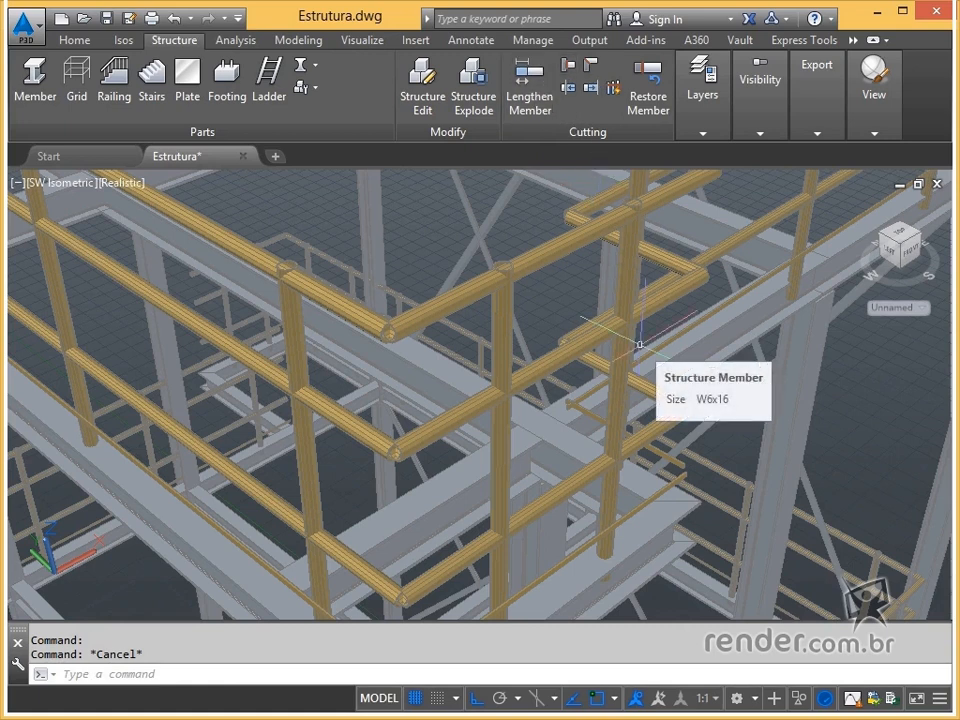
click(594, 67)
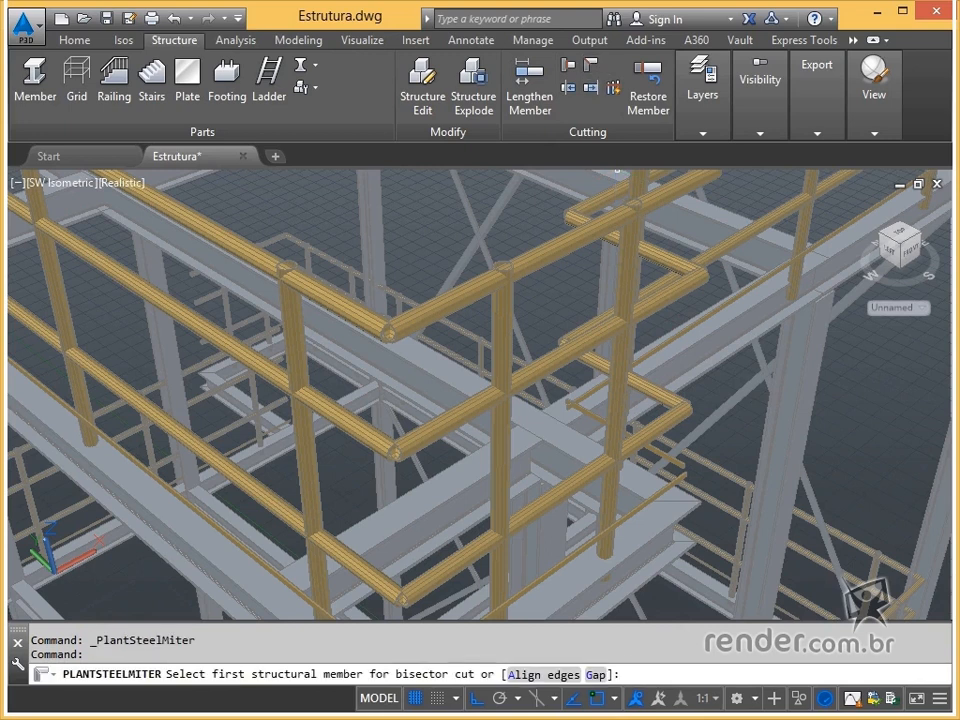
click(413, 321)
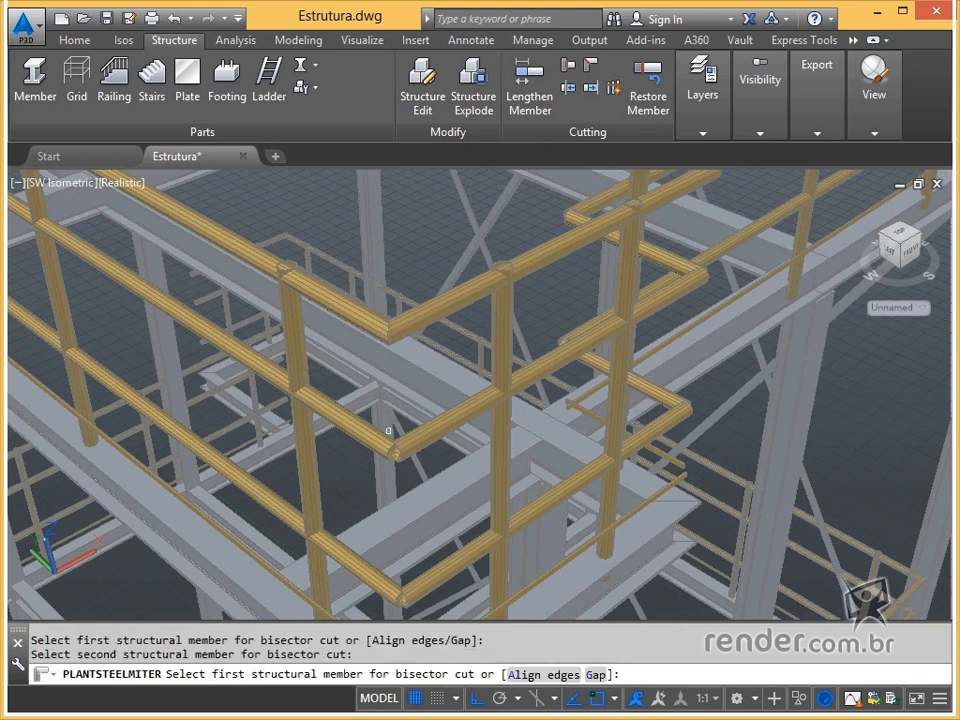
click(385, 447)
click(372, 446)
shift+middle_drag(372, 446, 393, 430)
click(407, 446)
click(397, 476)
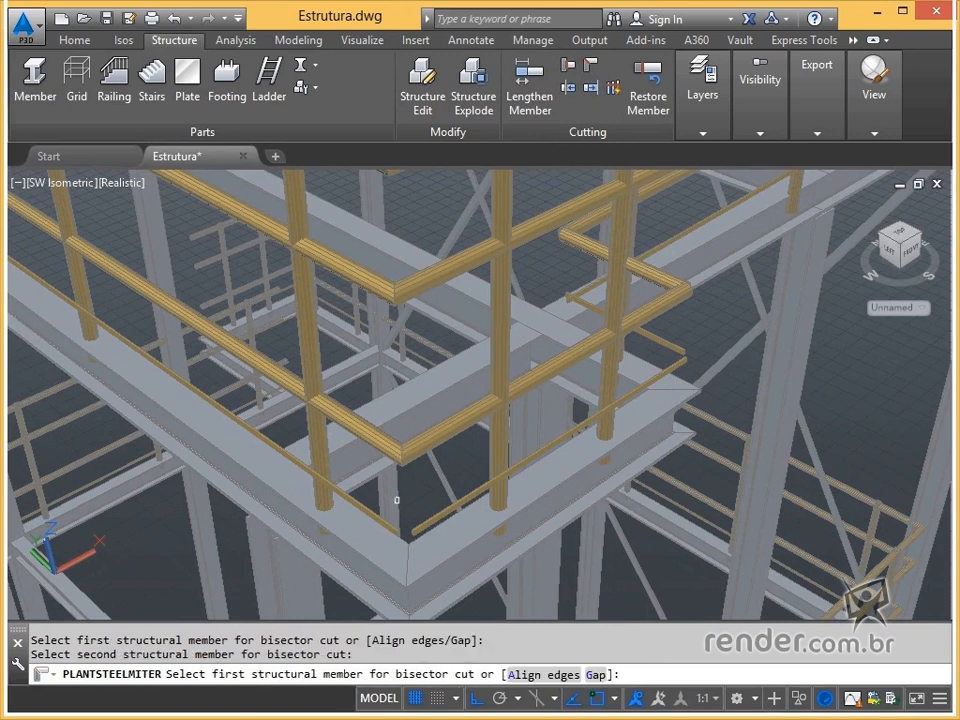
click(393, 529)
click(435, 508)
shift+middle_drag(435, 508, 440, 480)
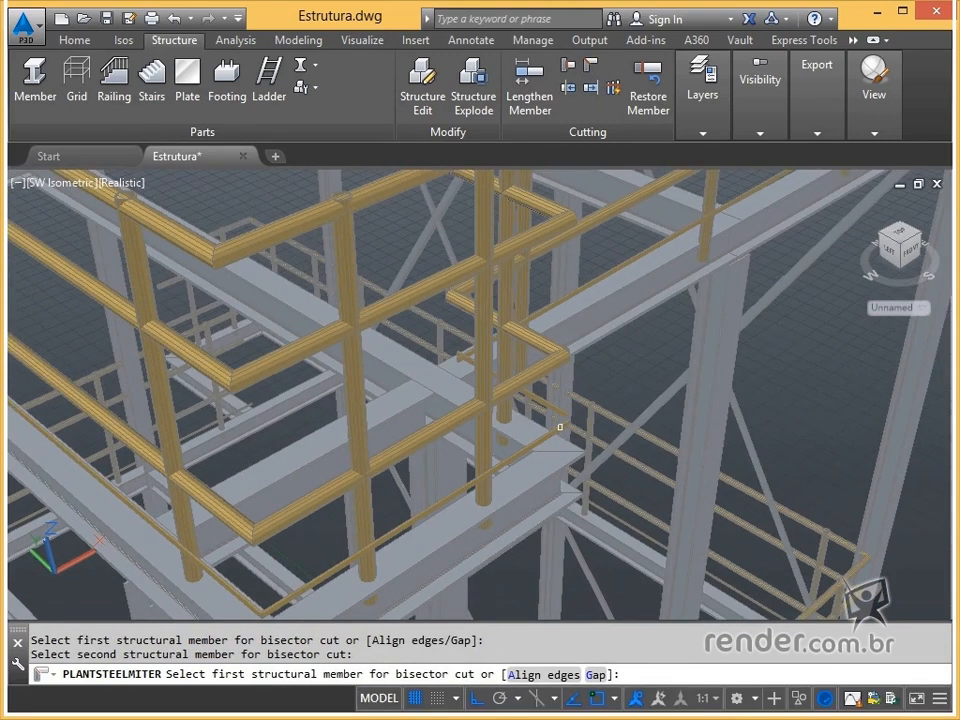
Miter-cut the bottom bars and the three rail pairs at the other outer corner of the projecting platform section
click(560, 425)
click(555, 371)
click(552, 362)
click(551, 353)
middle_drag(551, 347, 540, 385)
click(529, 340)
click(528, 320)
middle_drag(528, 318, 512, 340)
click(510, 332)
click(507, 316)
Miter-cut the top and middle rail pairs at the recessed corner where the projection meets the long railing
click(411, 260)
click(412, 253)
click(413, 360)
click(405, 455)
Miter-cut the lowest rail pair and the crossing bottom bars at the recessed corner, and end the miter command
scroll(413, 468, up, 2)
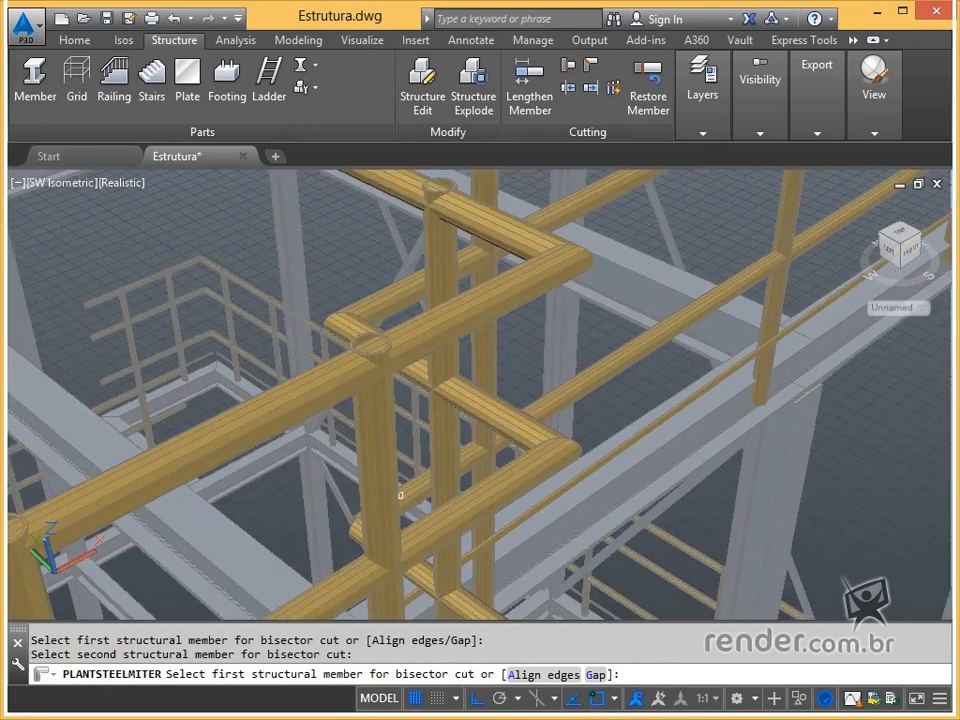
scroll(396, 514, up, 3)
scroll(398, 447, down, 3)
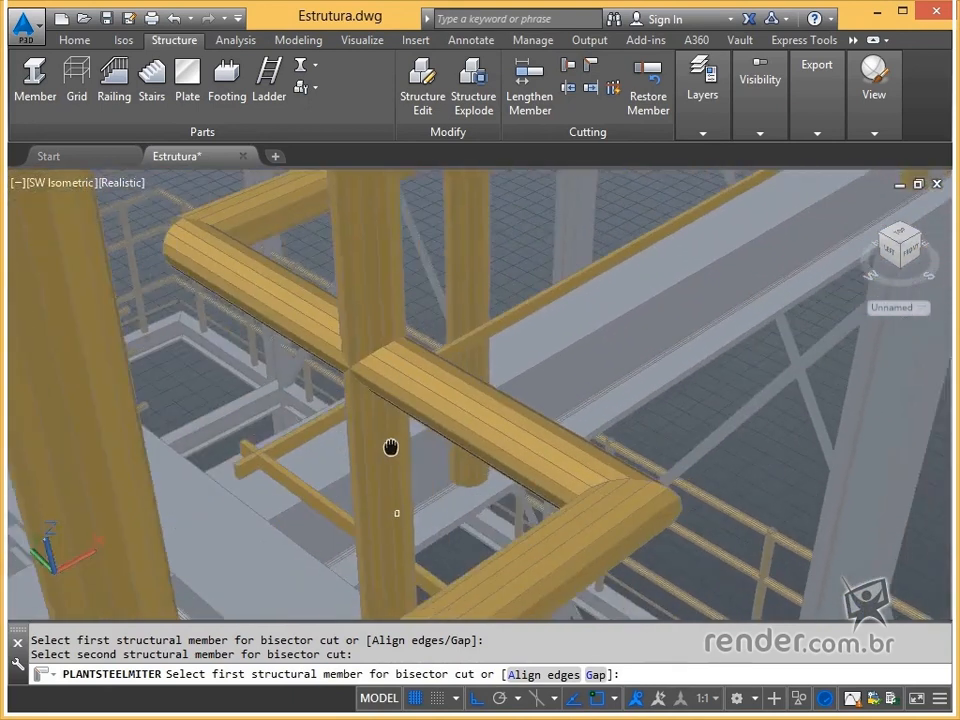
click(162, 247)
click(165, 238)
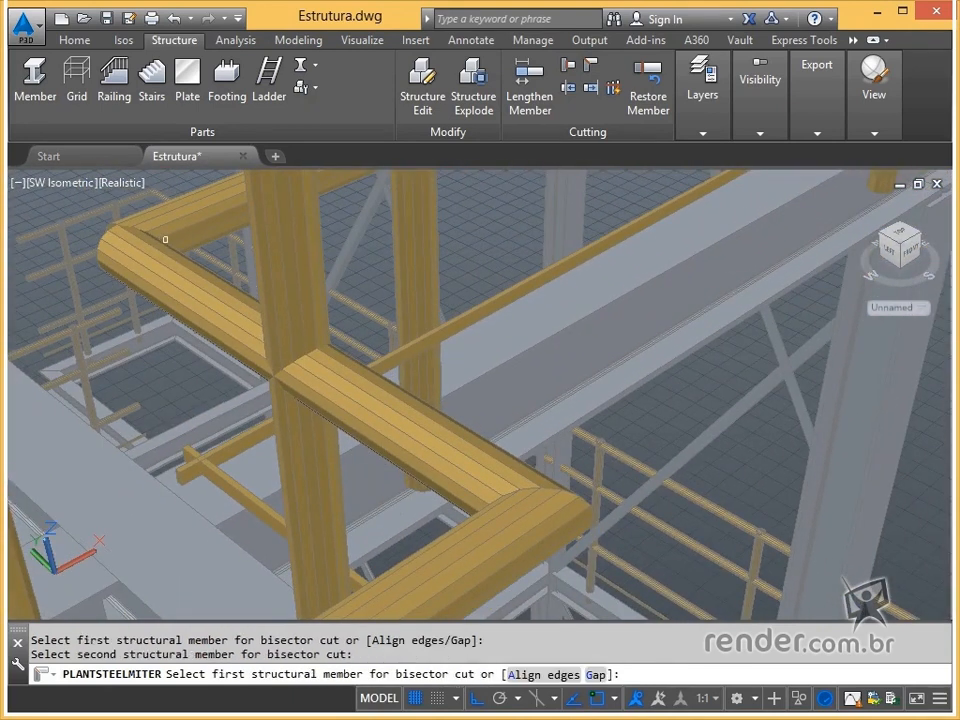
click(163, 234)
click(147, 265)
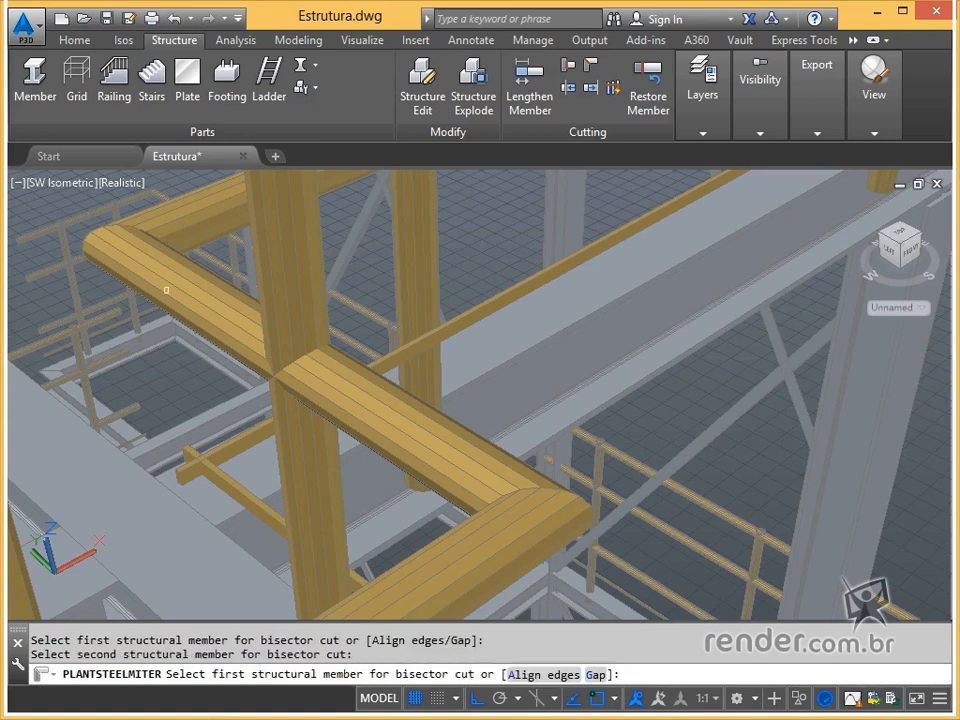
click(221, 465)
click(213, 469)
scroll(213, 469, down, 5)
key(Escape)
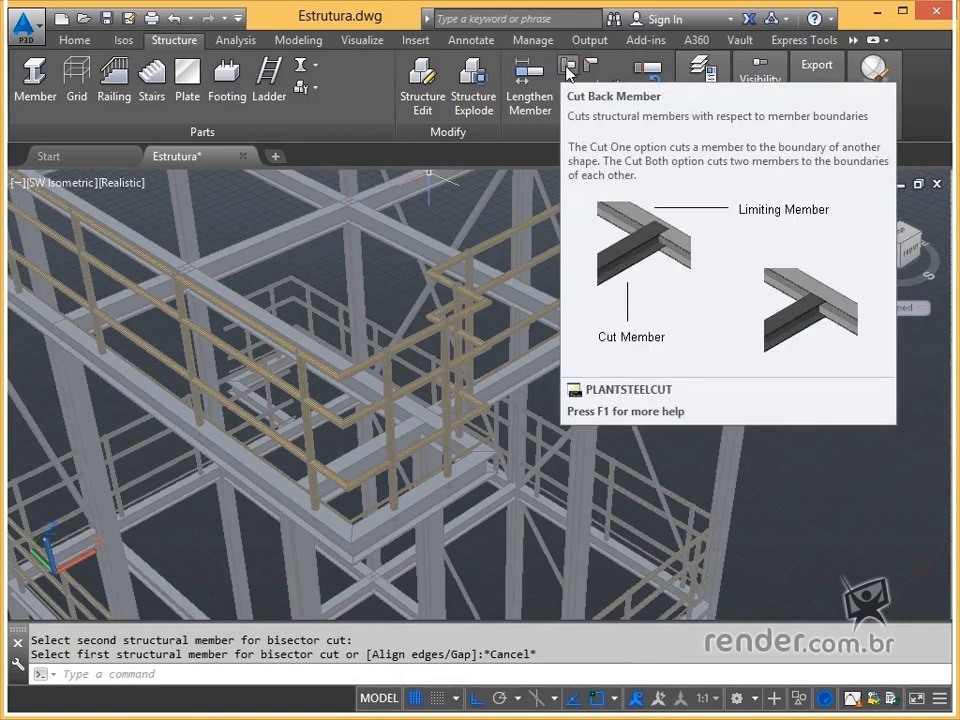
Cut back the railing posts on the projecting section's outer beam, using that beam as the limiting member
click(568, 70)
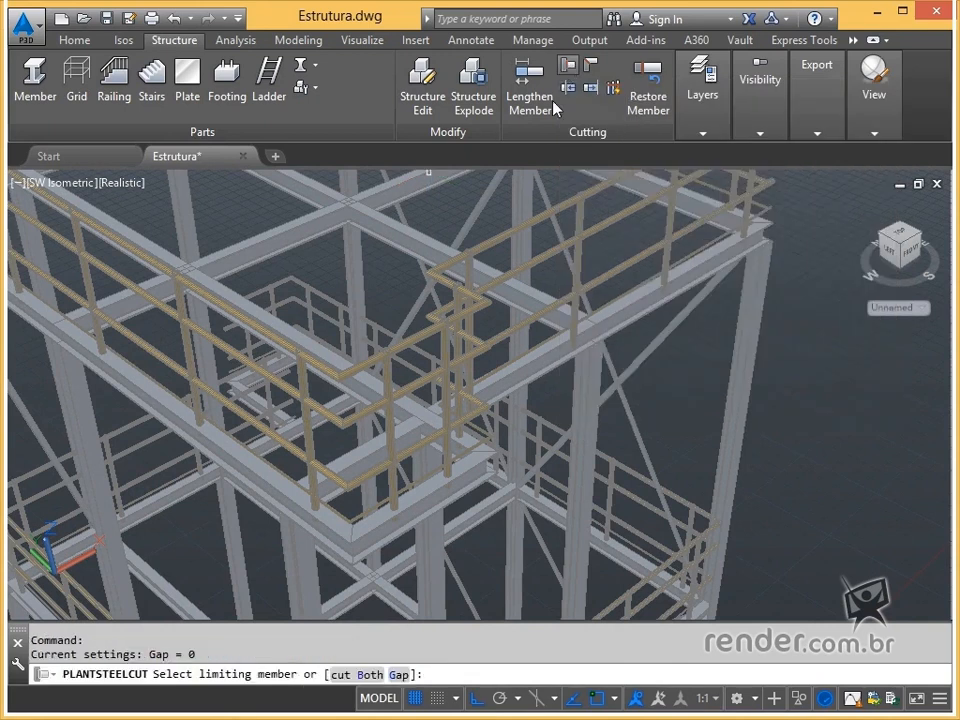
scroll(395, 461, up, 4)
middle_drag(384, 508, 335, 509)
click(279, 541)
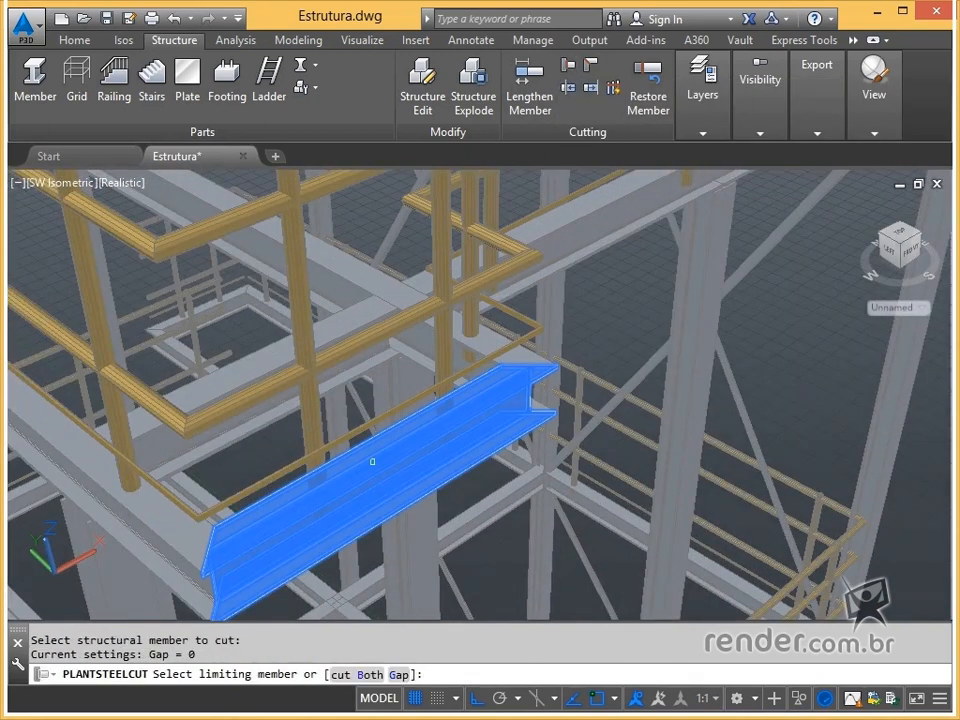
key(Escape)
key(Escape)
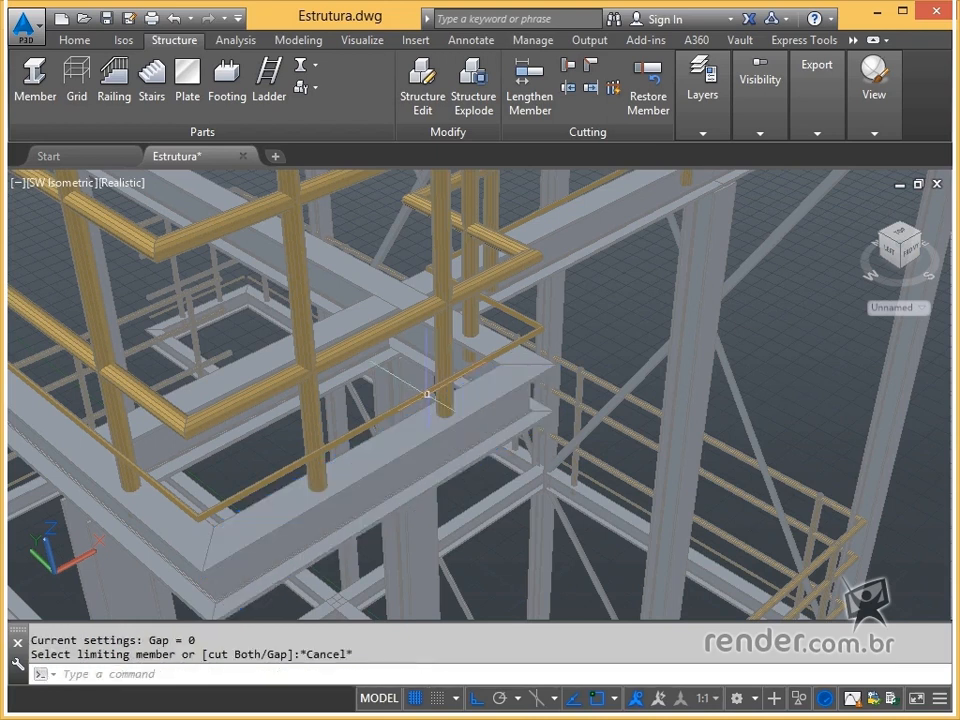
middle_drag(380, 480, 403, 416)
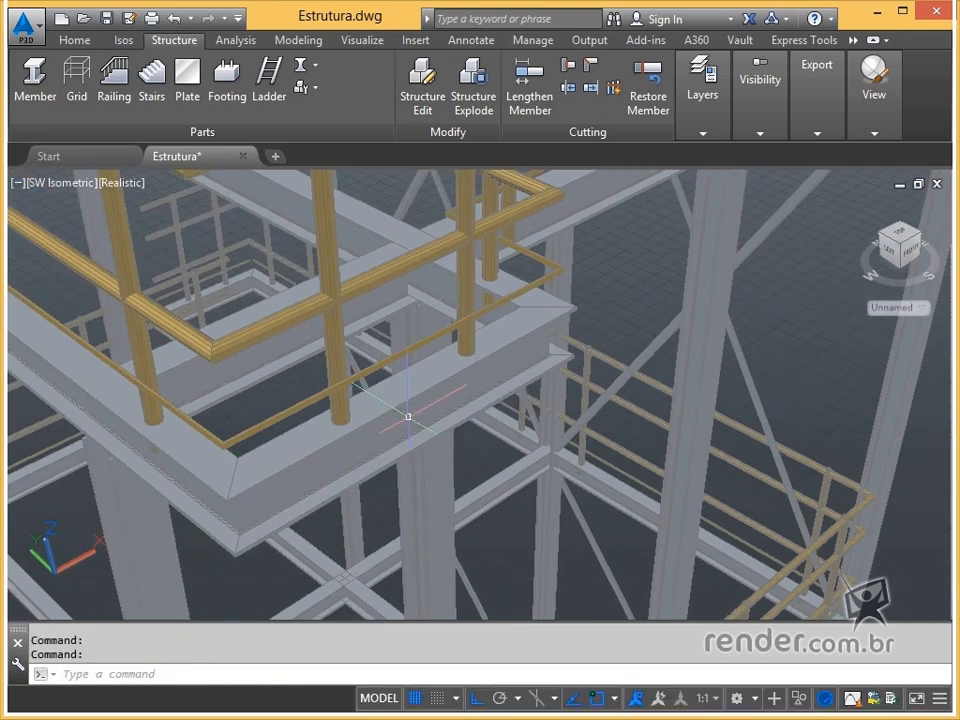
scroll(507, 357, down, 5)
middle_drag(470, 420, 317, 499)
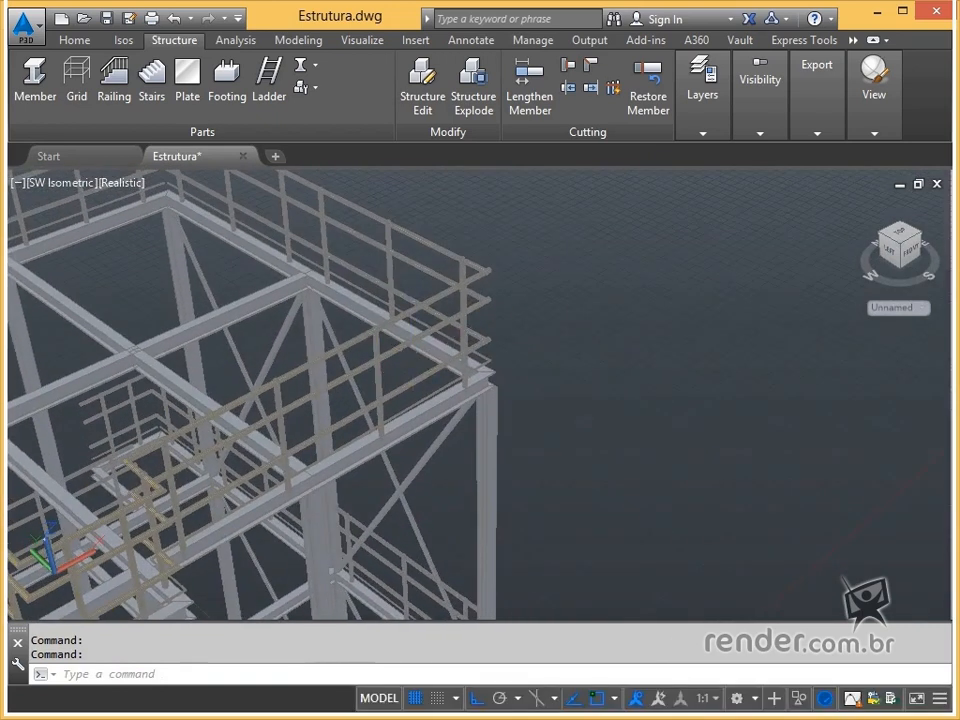
scroll(440, 320, up, 5)
middle_drag(448, 284, 429, 375)
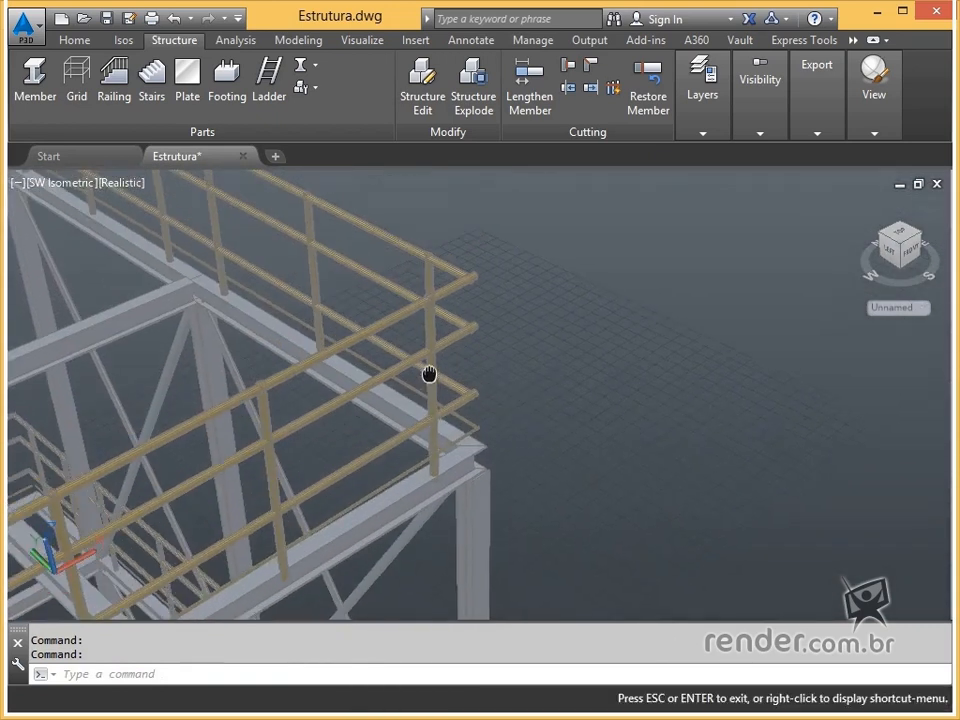
scroll(422, 332, up, 2)
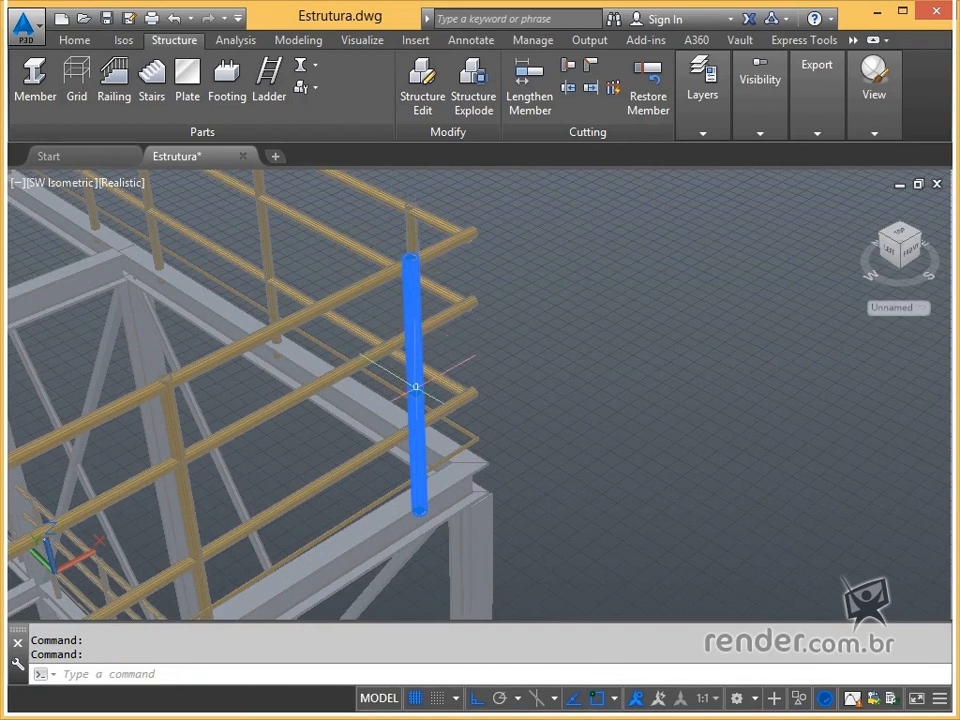
click(419, 510)
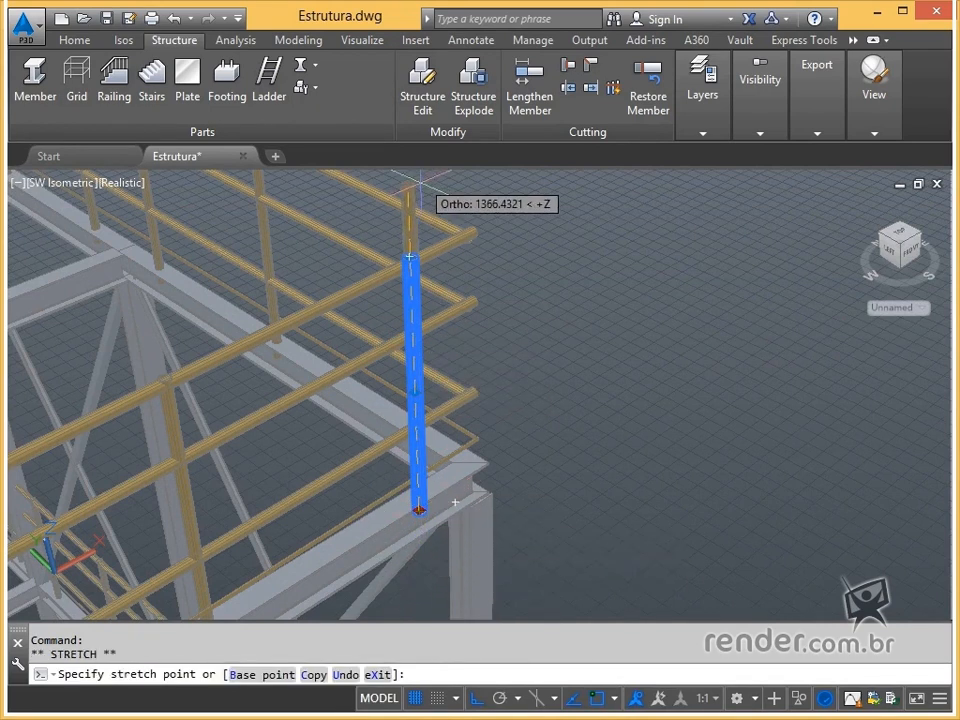
key(Escape)
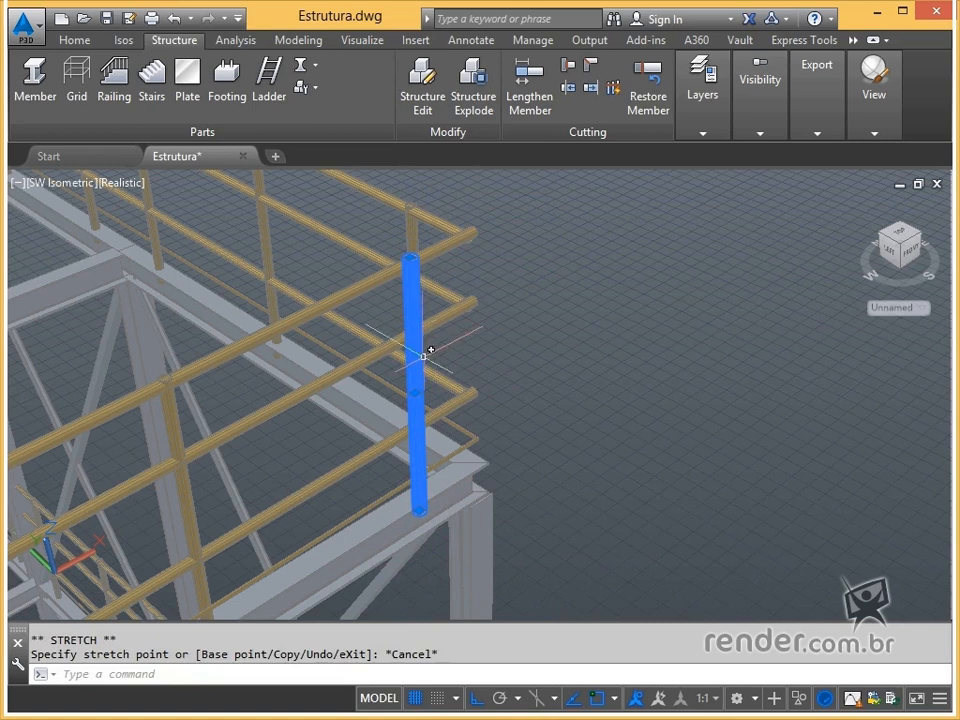
click(415, 392)
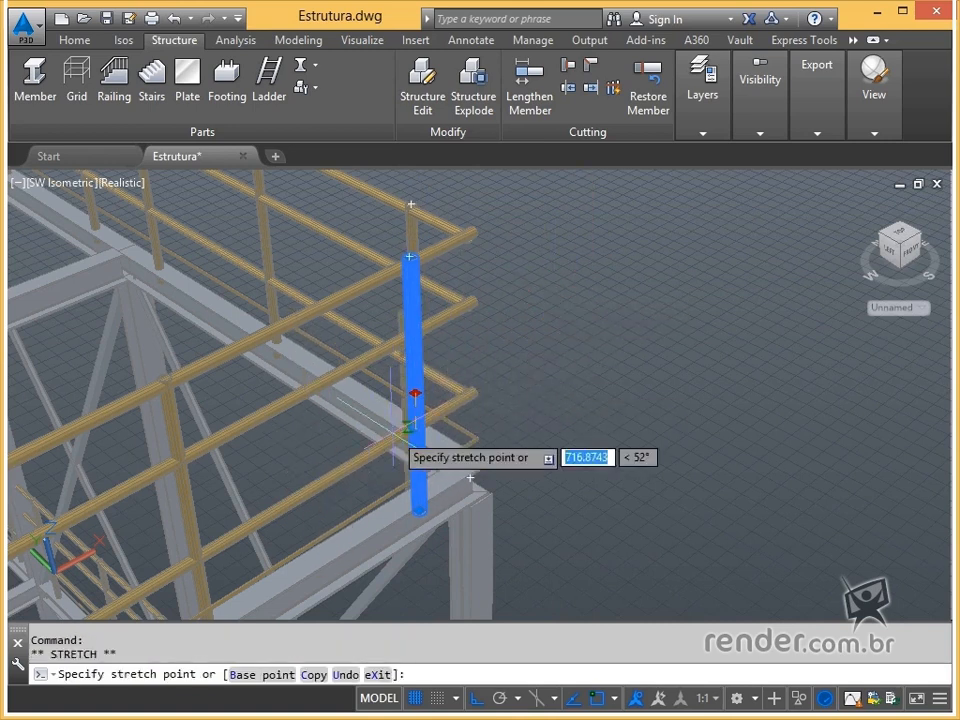
key(Escape)
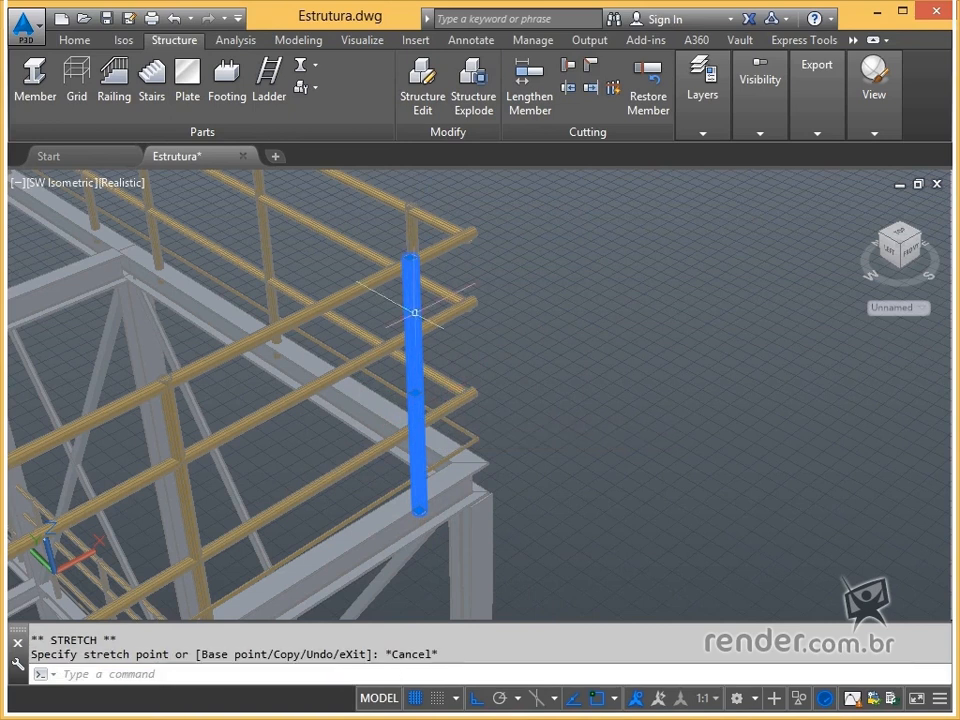
click(410, 258)
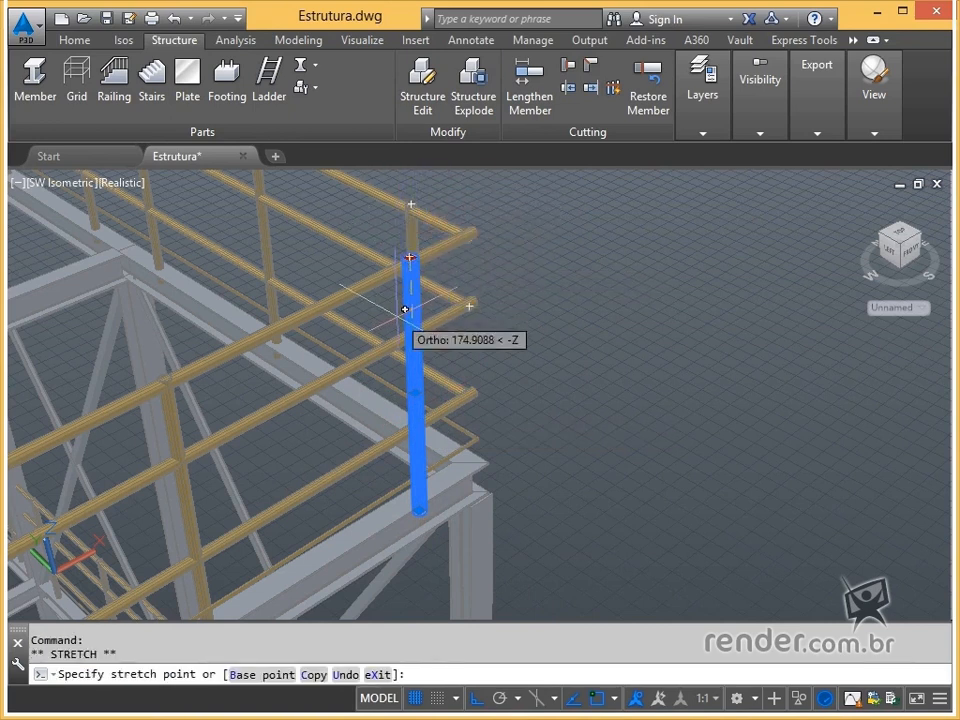
key(Escape)
key(Escape)
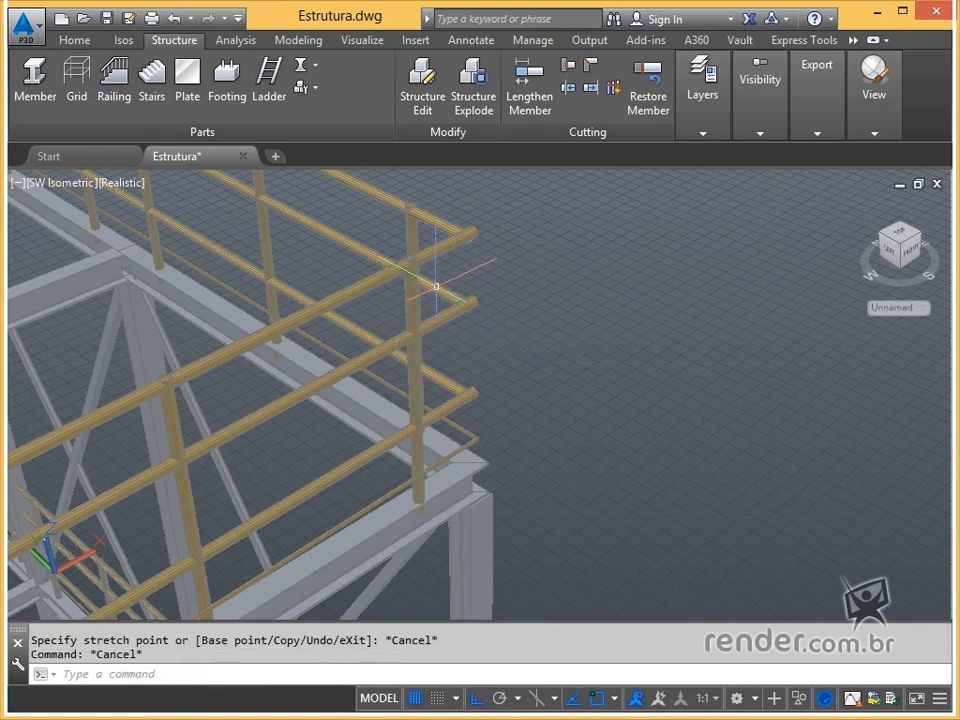
Shorten the three rails and the bottom bar of the long railing by 1100 by stretching their ends back together from the outer corner
middle_drag(418, 300, 385, 263)
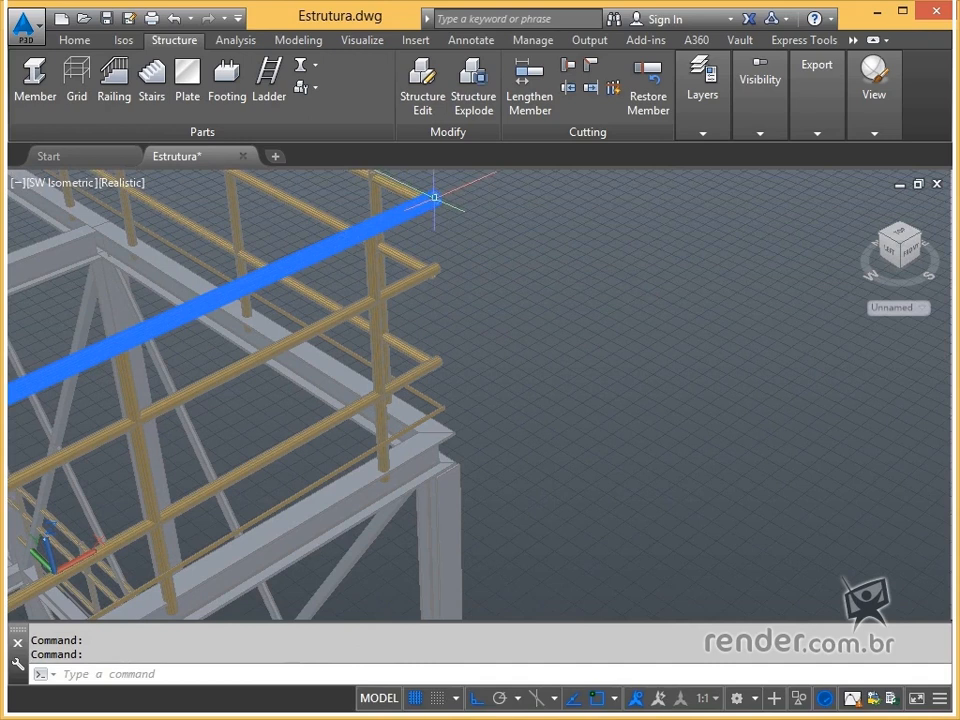
click(434, 197)
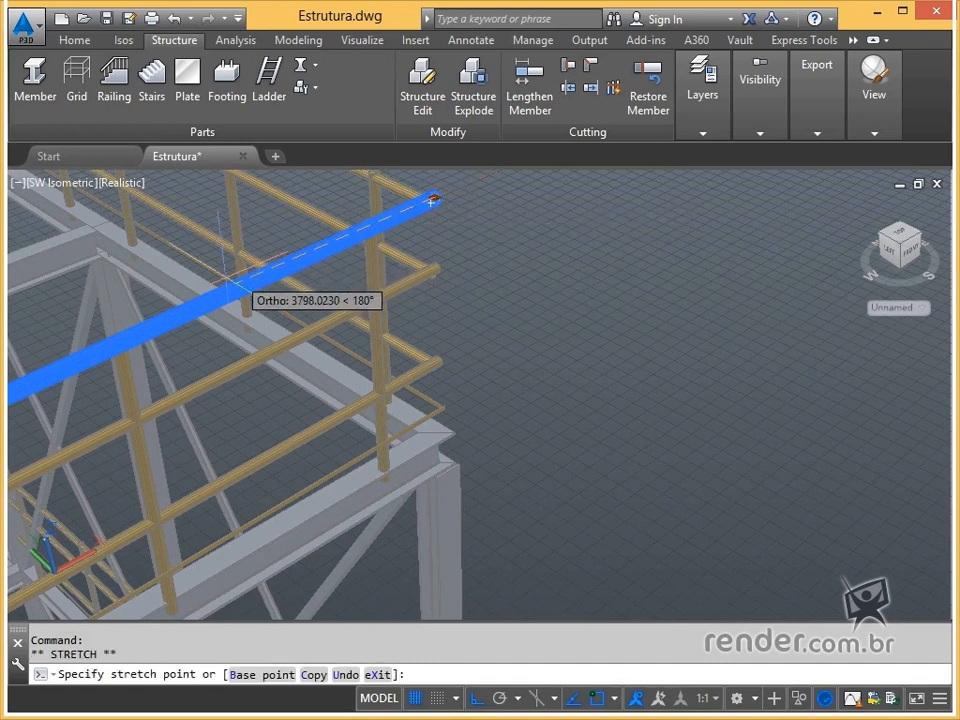
middle_drag(490, 180, 451, 272)
key(Escape)
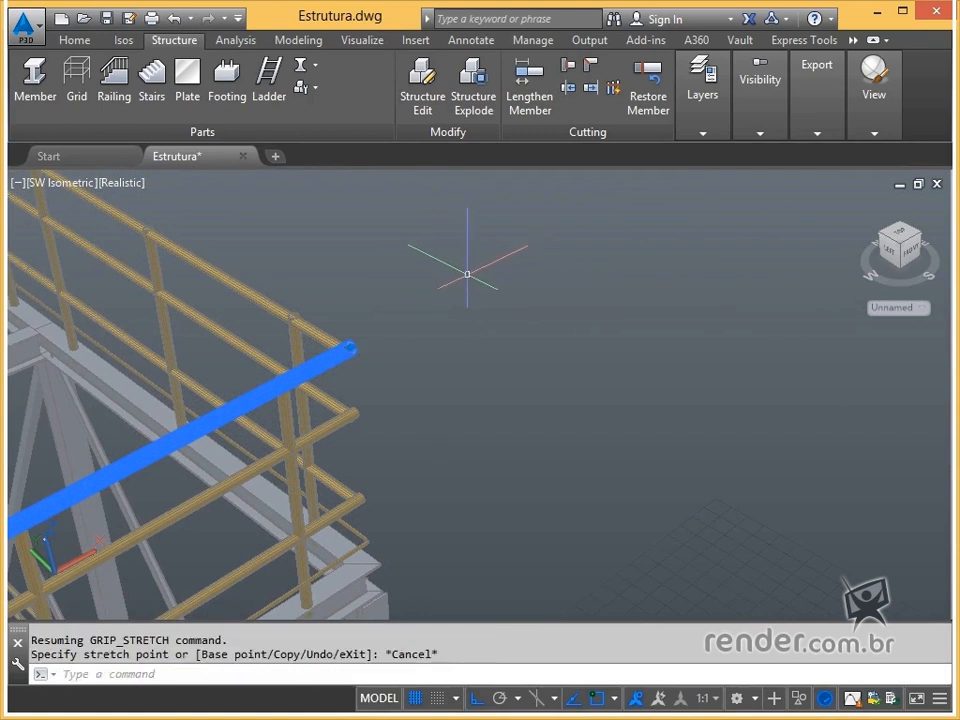
click(338, 452)
click(355, 503)
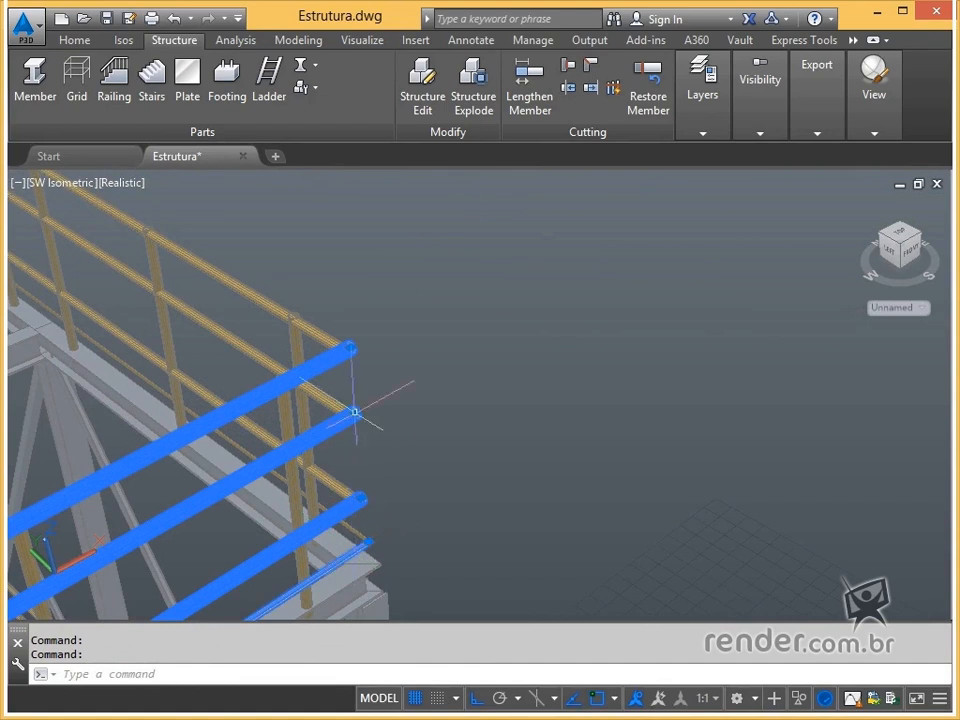
middle_drag(349, 343, 424, 296)
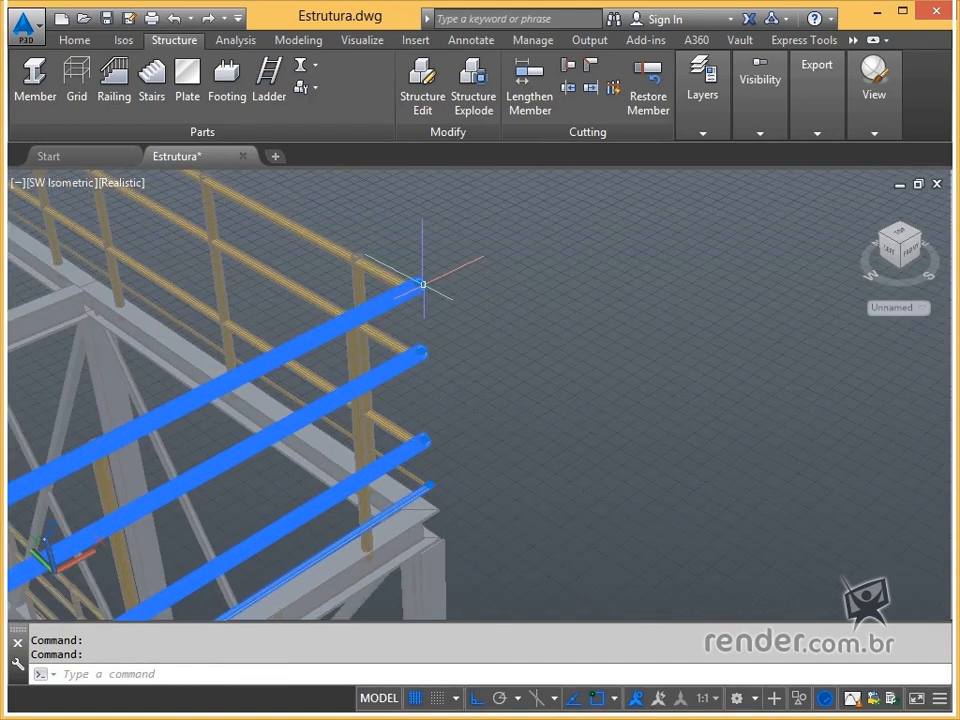
shift+click(419, 283)
shift+click(421, 350)
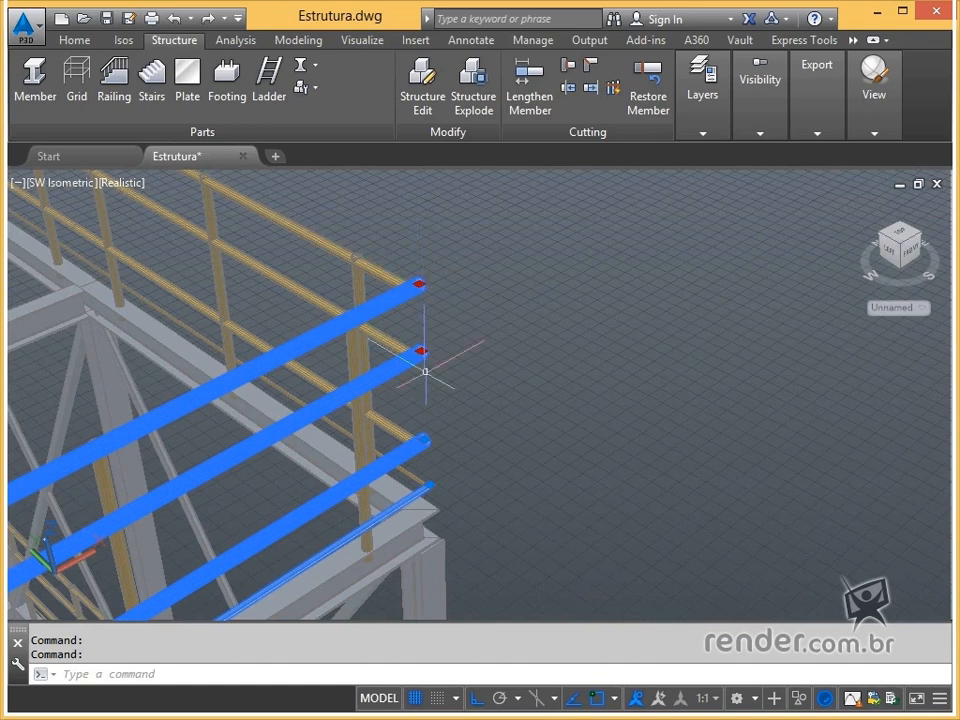
shift+click(425, 437)
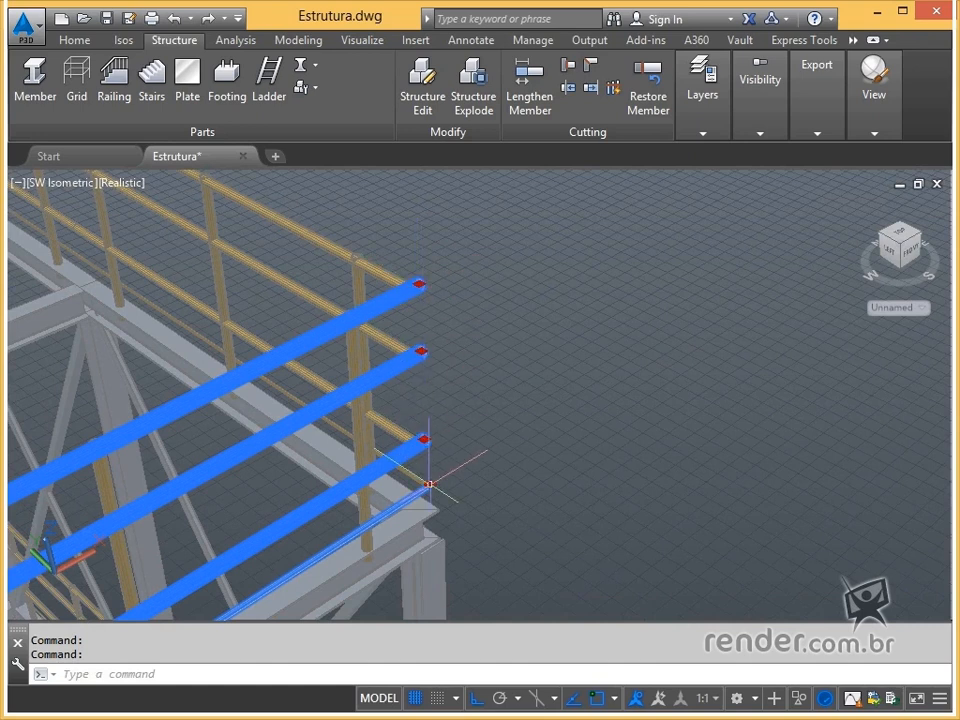
click(429, 484)
text(110)
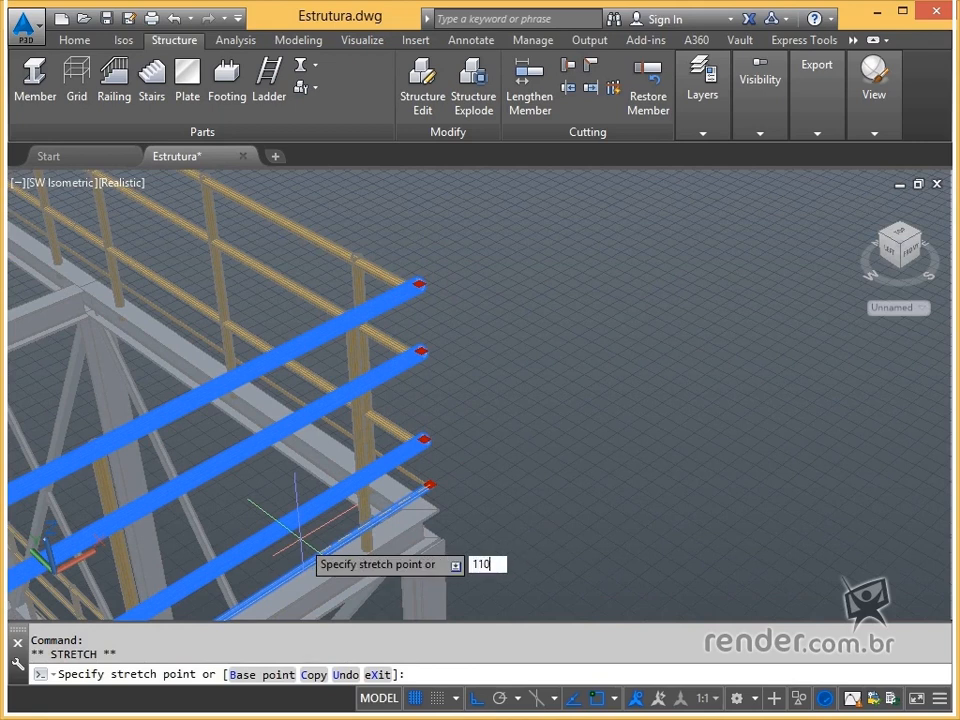
text(0)
key(Return)
middle_drag(214, 467, 373, 371)
key(Escape)
key(Escape)
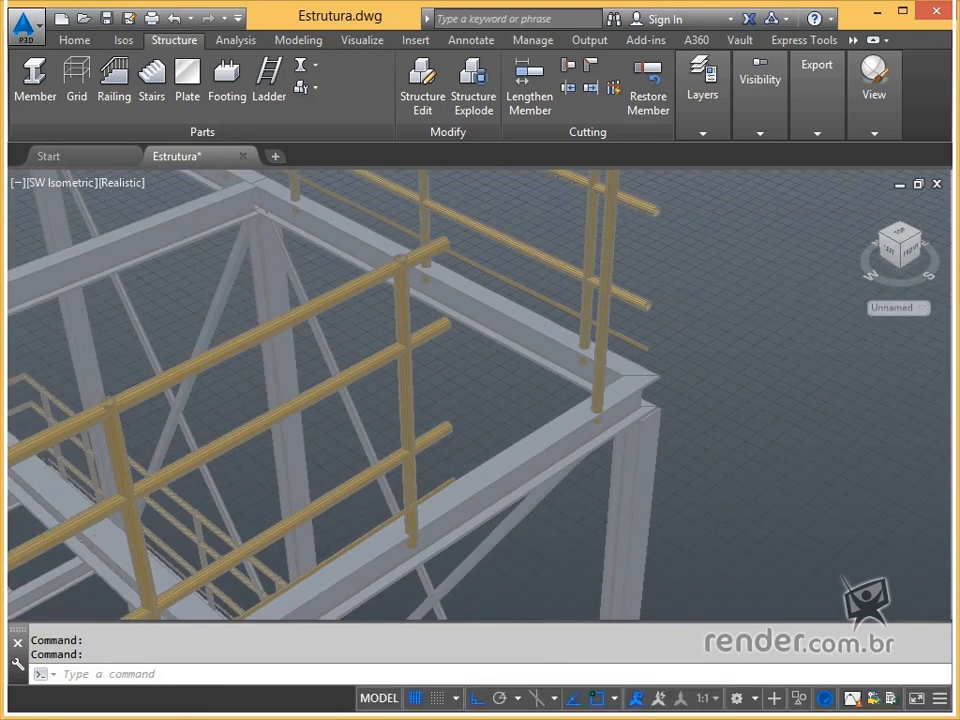
Explode the two railings that meet at the outer corner of the small projecting platform into individual members
scroll(95, 473, down, 2)
middle_drag(118, 481, 198, 490)
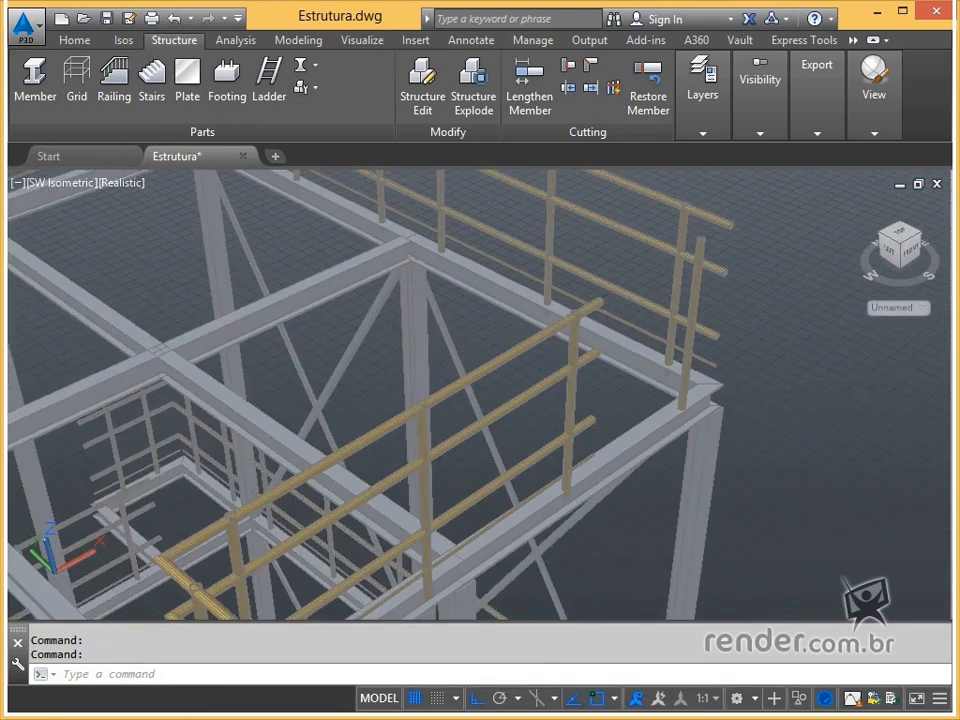
click(140, 432)
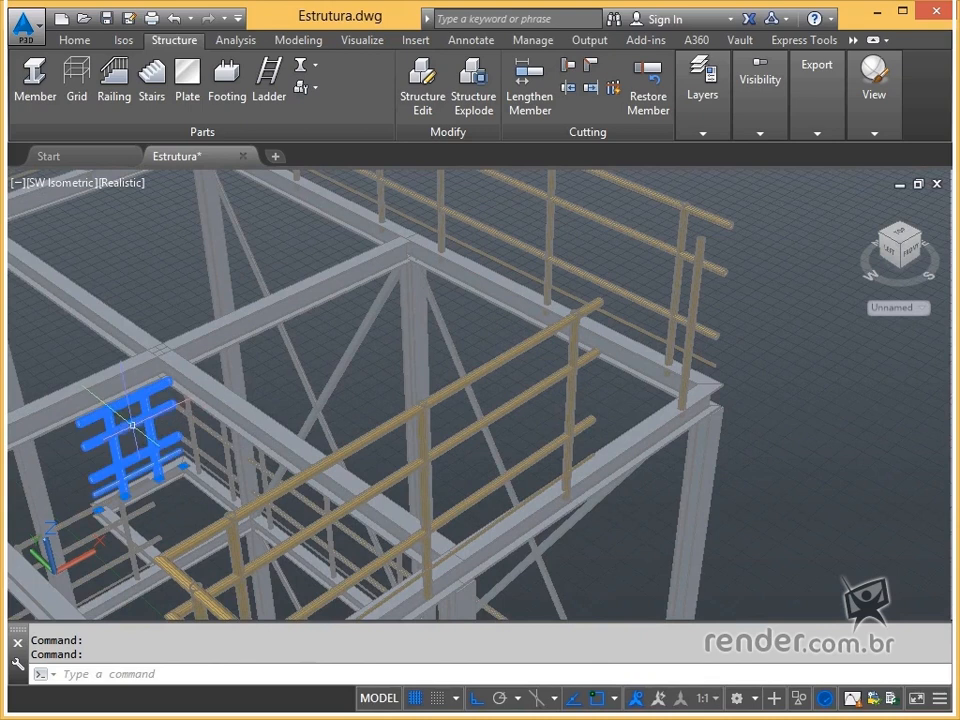
click(882, 240)
key(Escape)
middle_drag(451, 302, 476, 326)
click(475, 112)
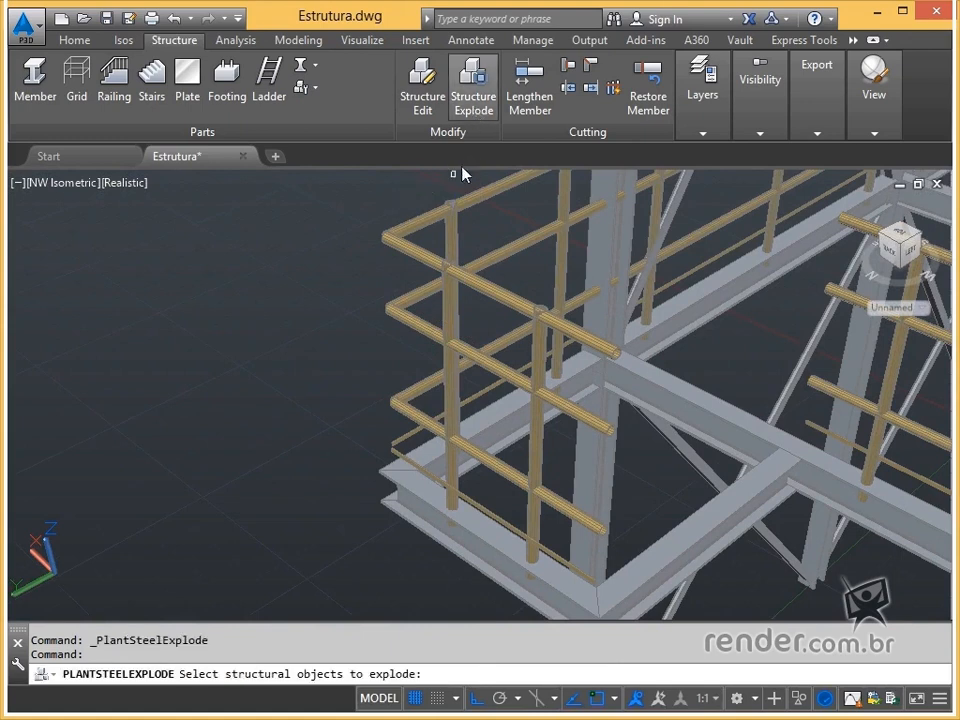
click(441, 250)
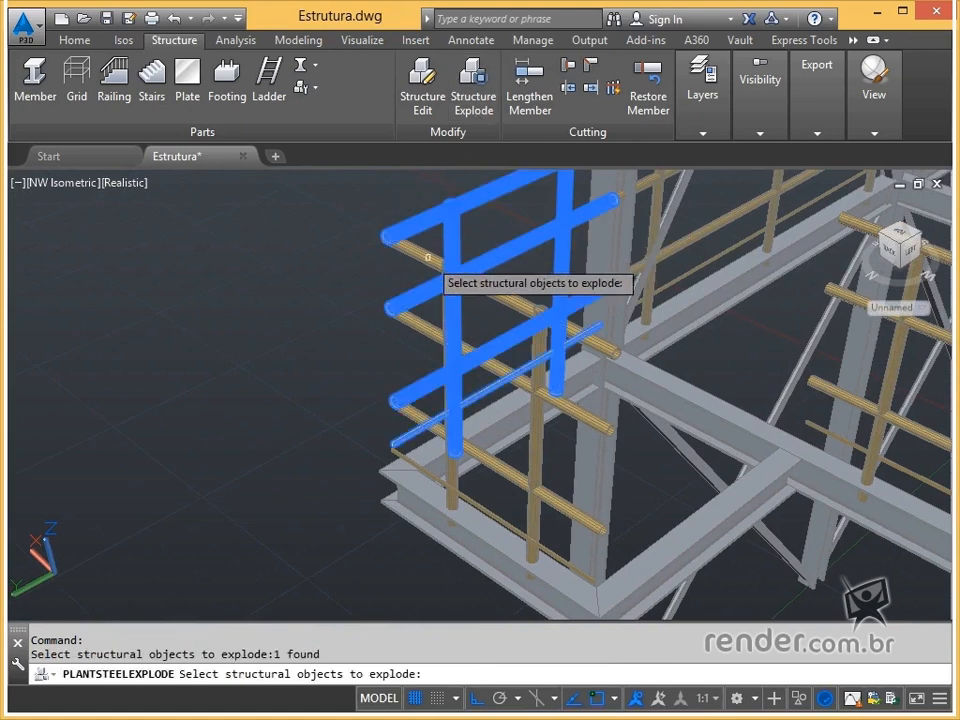
click(428, 257)
key(Return)
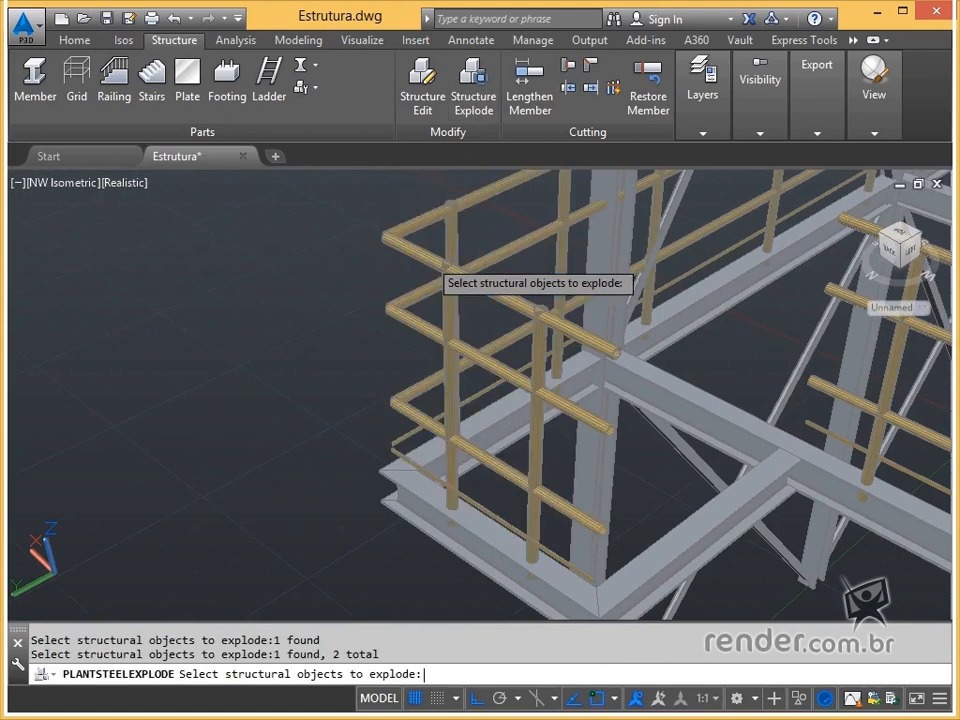
key(Escape)
key(Escape)
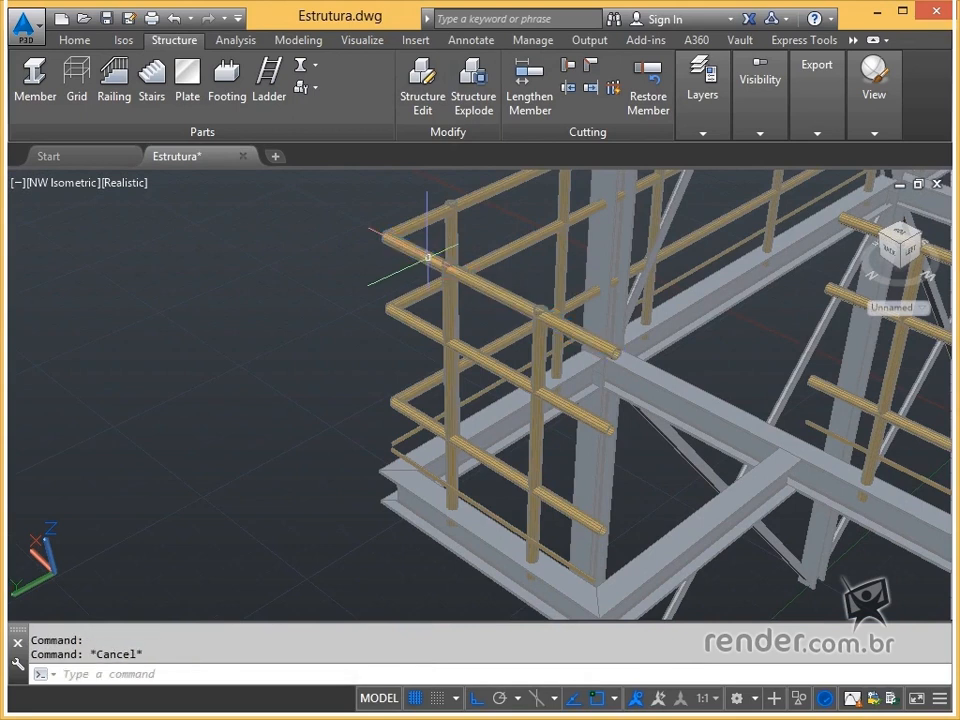
Miter-cut the top and middle rail pairs at the outer corner of the small platform, without aligning edges or adding a gap
click(406, 245)
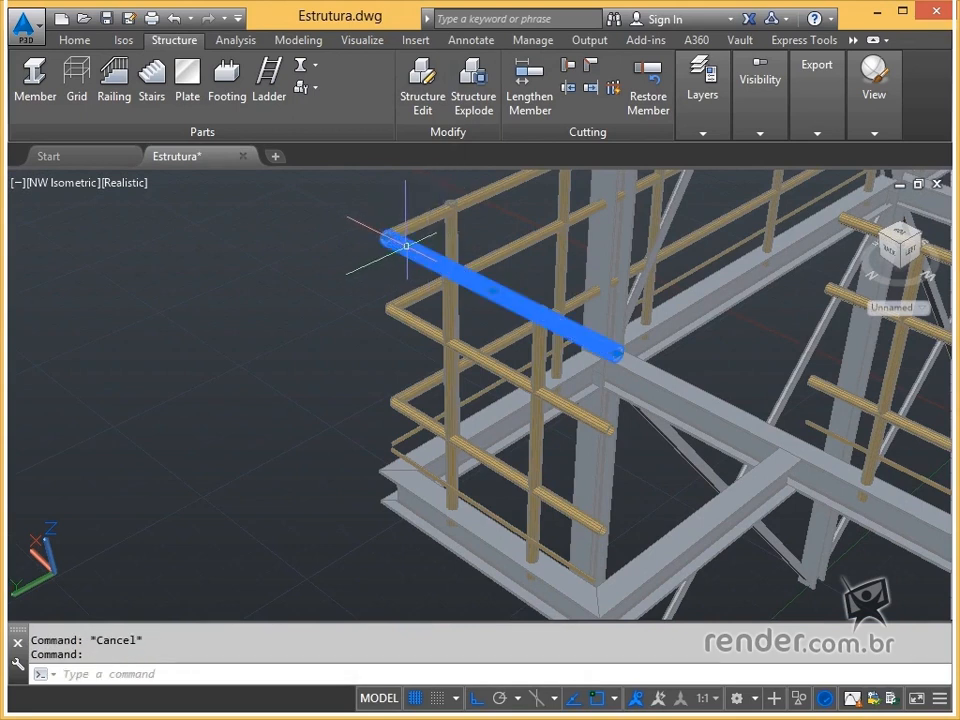
click(881, 237)
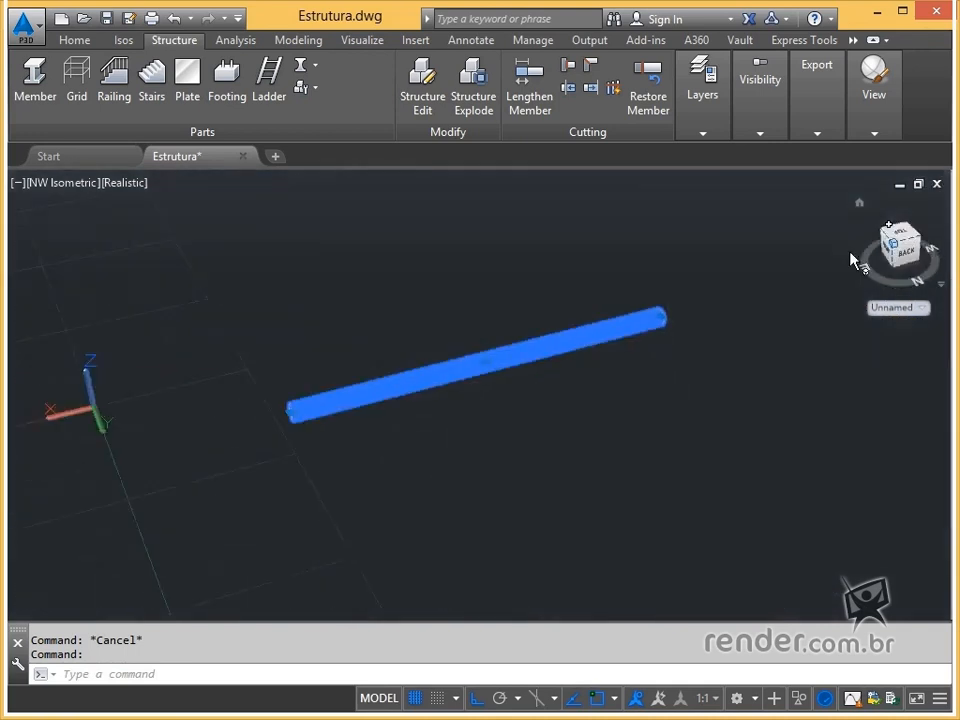
key(Escape)
middle_drag(298, 441, 373, 364)
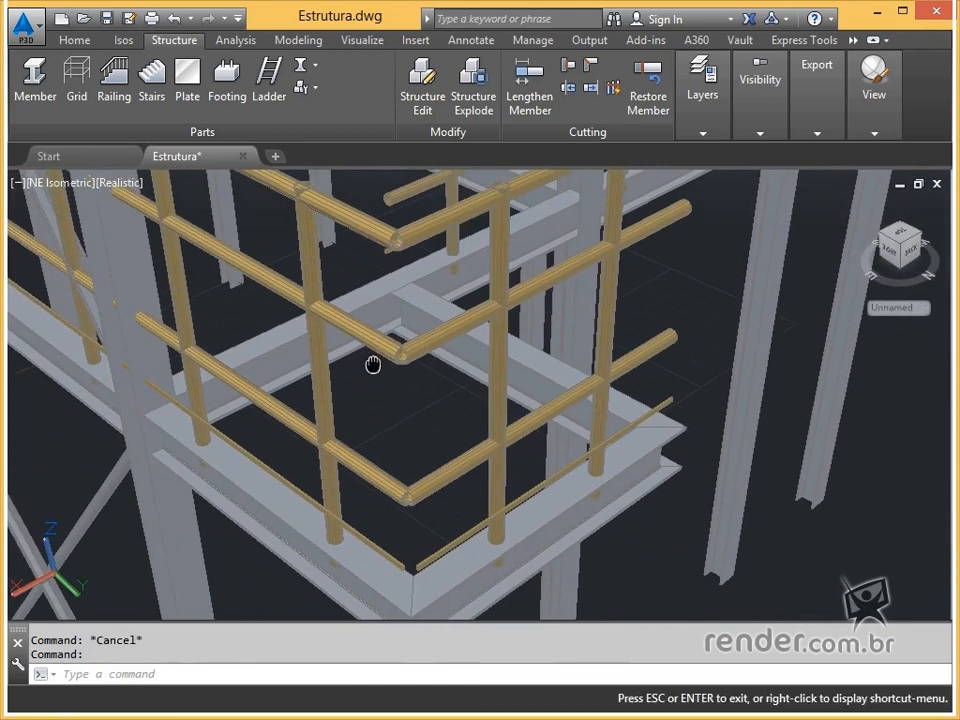
click(591, 66)
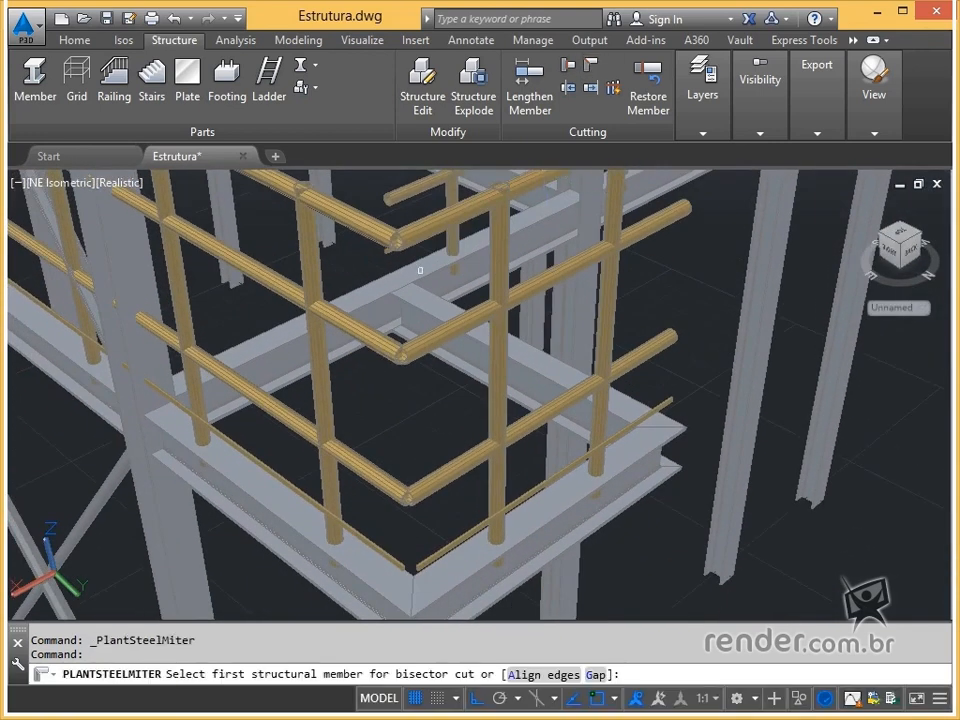
click(406, 234)
click(385, 234)
click(385, 345)
click(410, 348)
Miter-cut the lowest rail pair and the bottom bars at the small platform's corner, and end the miter command
click(394, 489)
click(418, 493)
click(398, 563)
click(424, 561)
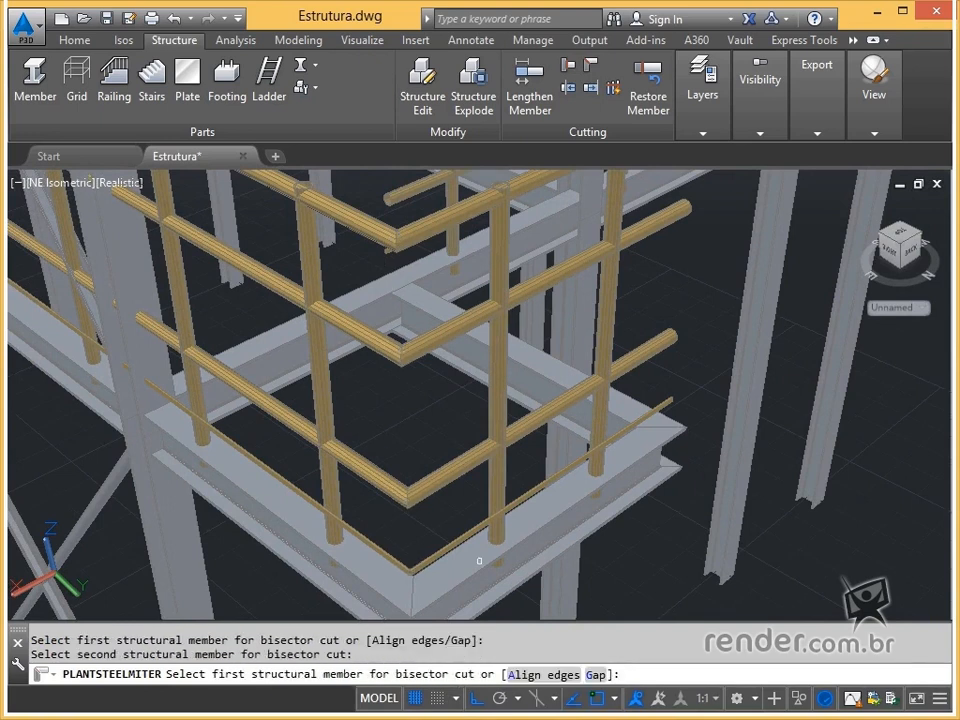
shift+middle_drag(455, 362, 456, 390)
key(Escape)
Cut back the upper ends of the small platform's railing posts, using the top rail above each as the limiting member
click(568, 68)
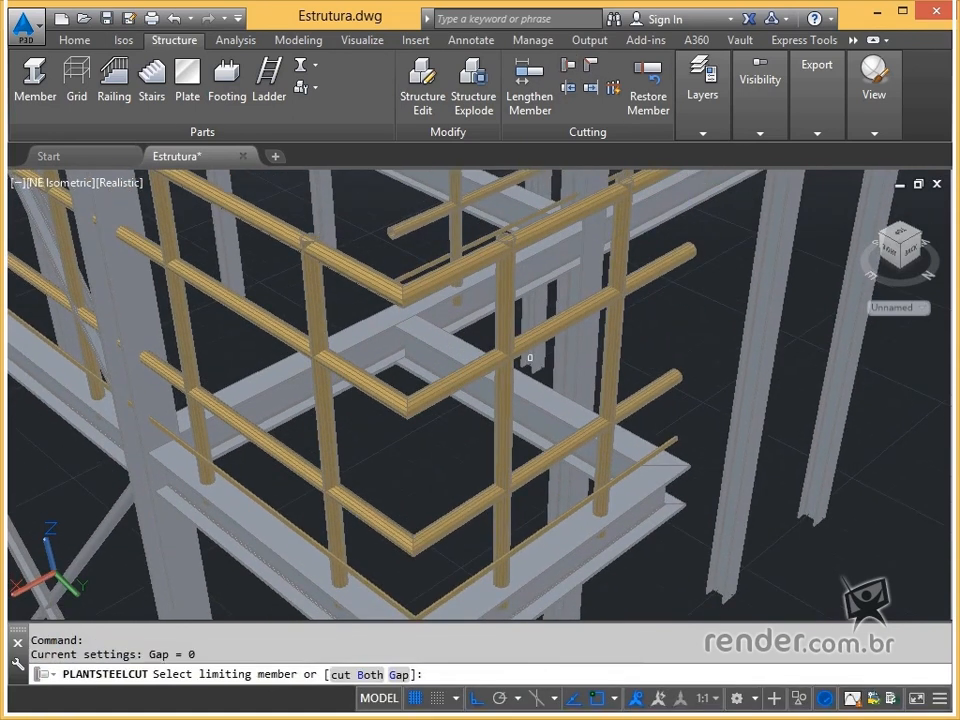
click(488, 253)
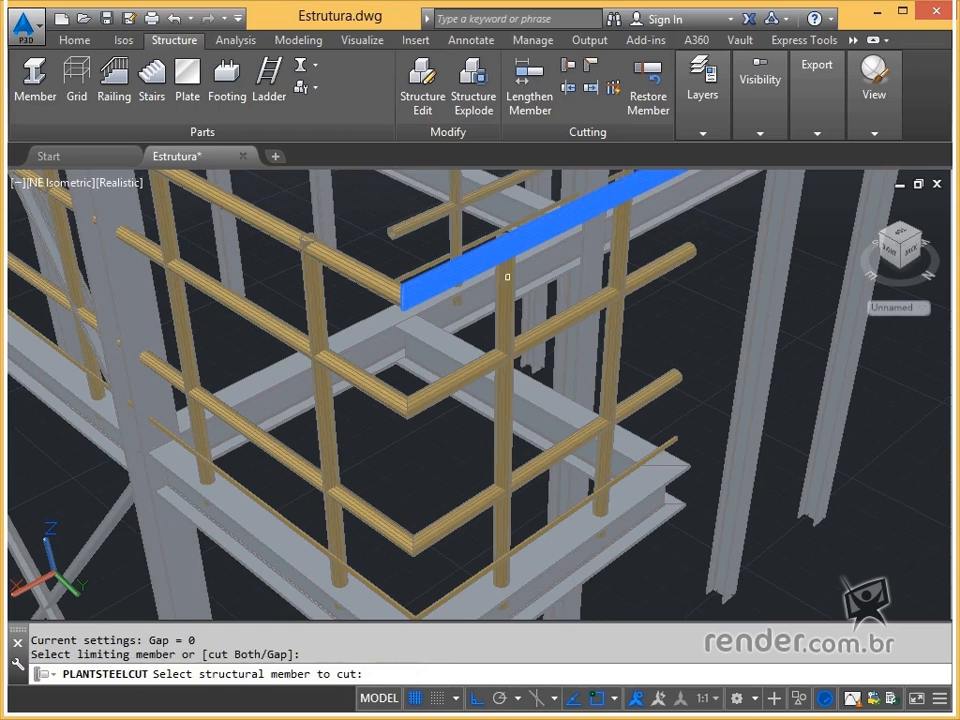
click(622, 222)
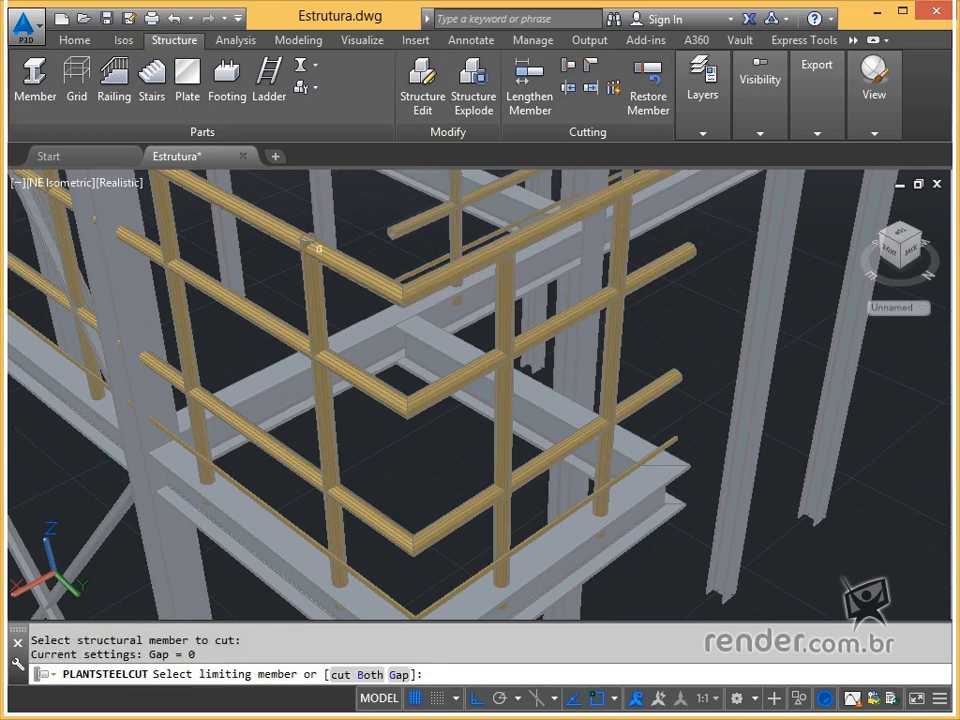
click(321, 254)
click(311, 265)
middle_drag(297, 246, 334, 286)
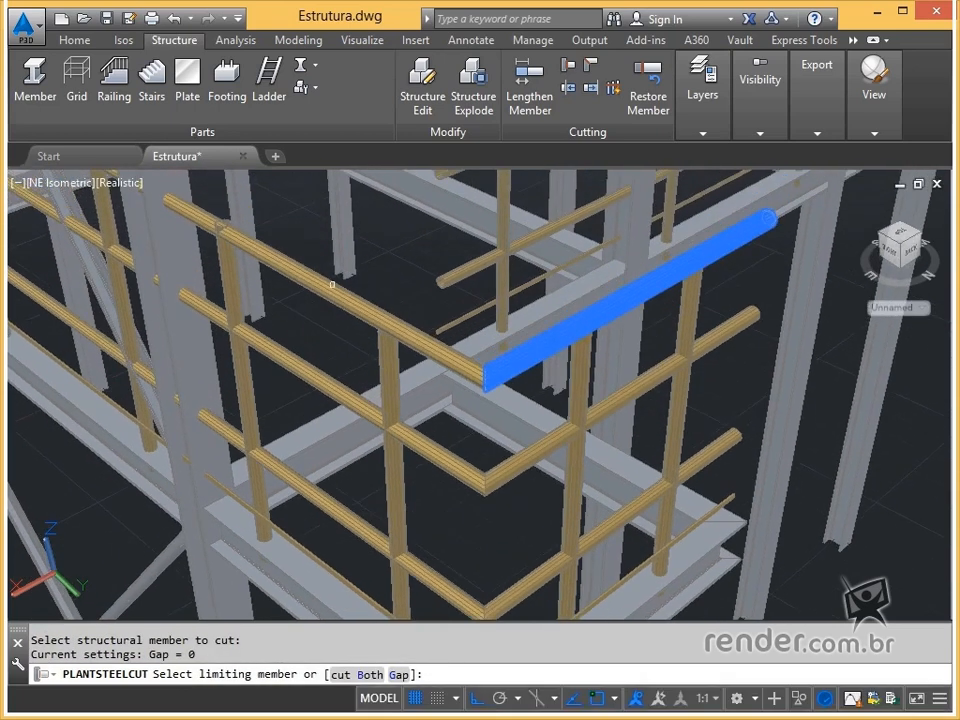
click(259, 253)
click(231, 284)
Cut back the lower ends of the two posts standing on one outer beam of the small platform, using that beam as the limiting member
middle_drag(240, 307, 271, 171)
click(346, 395)
click(311, 271)
click(393, 390)
click(454, 349)
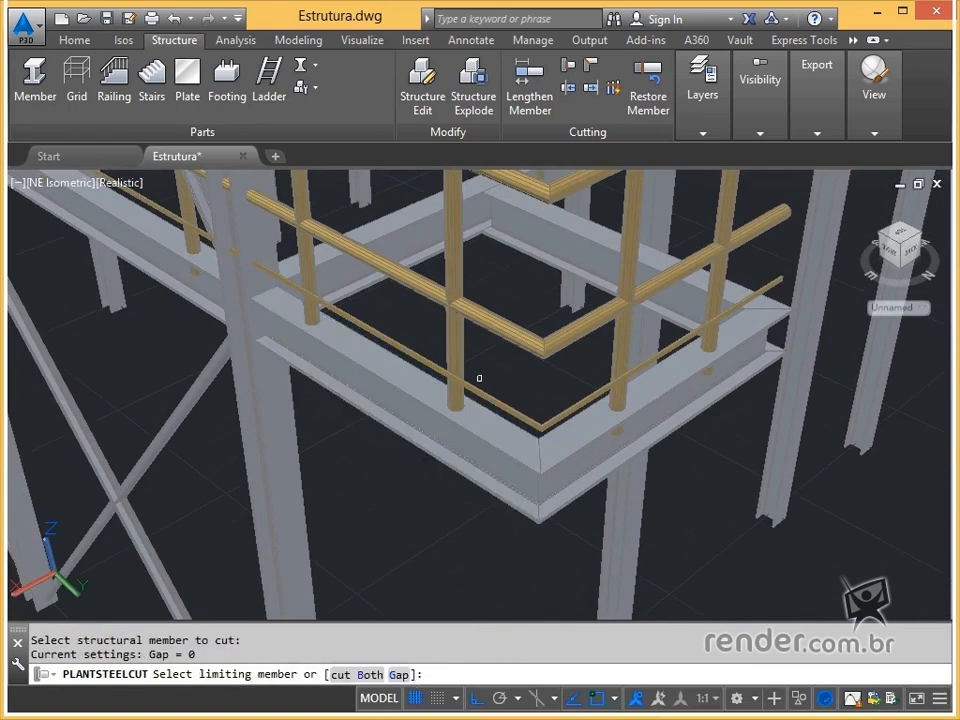
Cut back the lower ends of the two posts on the small platform's other outer beam, using that beam as the limiting member
click(604, 408)
click(616, 365)
click(678, 398)
click(710, 312)
Cut the small platform's side rails and bottom bar back to the adjacent column as the limiting member, and end the cut command
shift+middle_drag(602, 356, 657, 423)
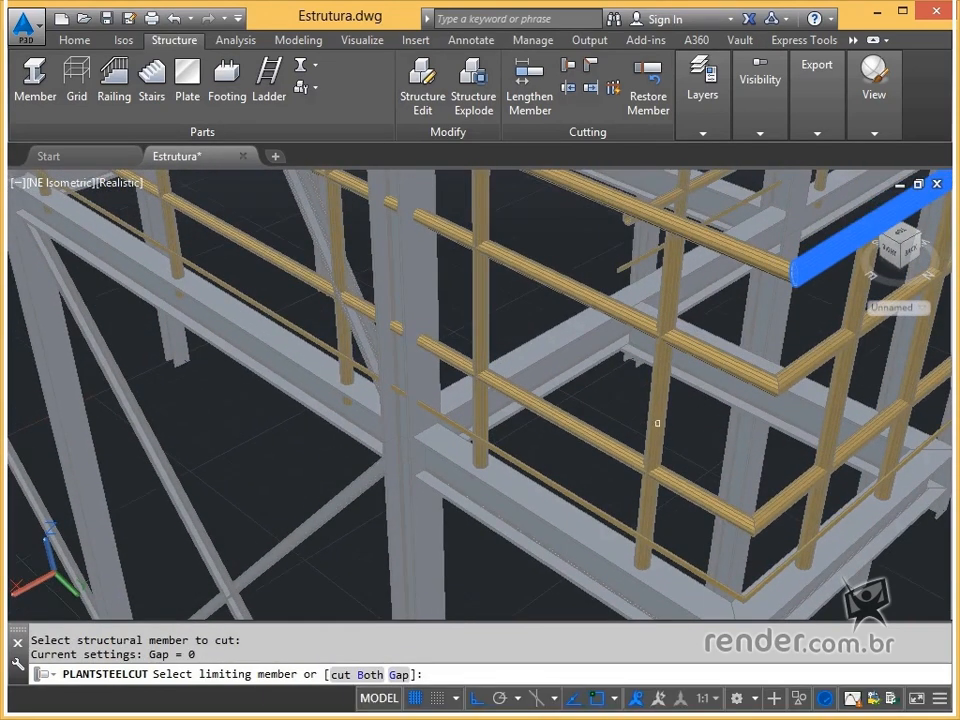
click(425, 297)
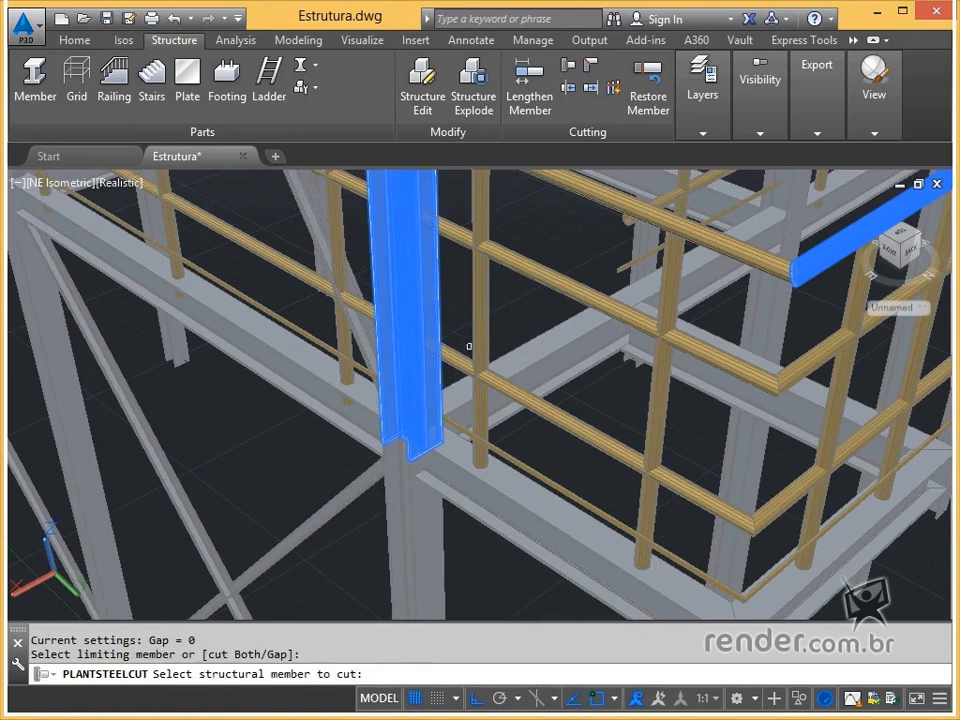
click(443, 420)
middle_drag(433, 400, 433, 446)
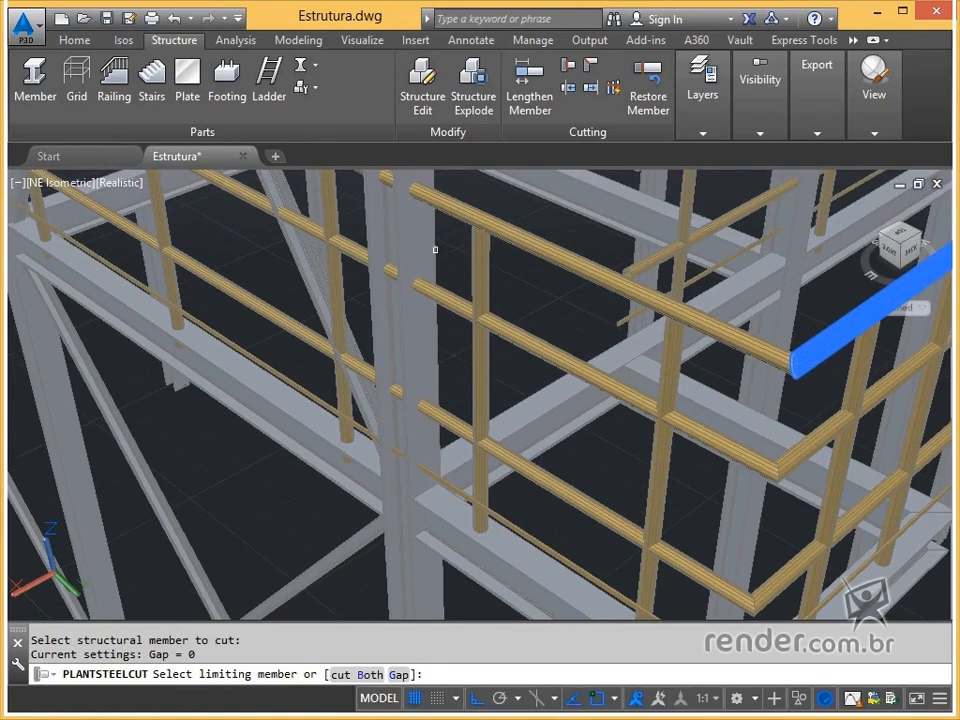
click(427, 270)
click(445, 296)
middle_drag(414, 244, 413, 297)
click(415, 250)
click(445, 300)
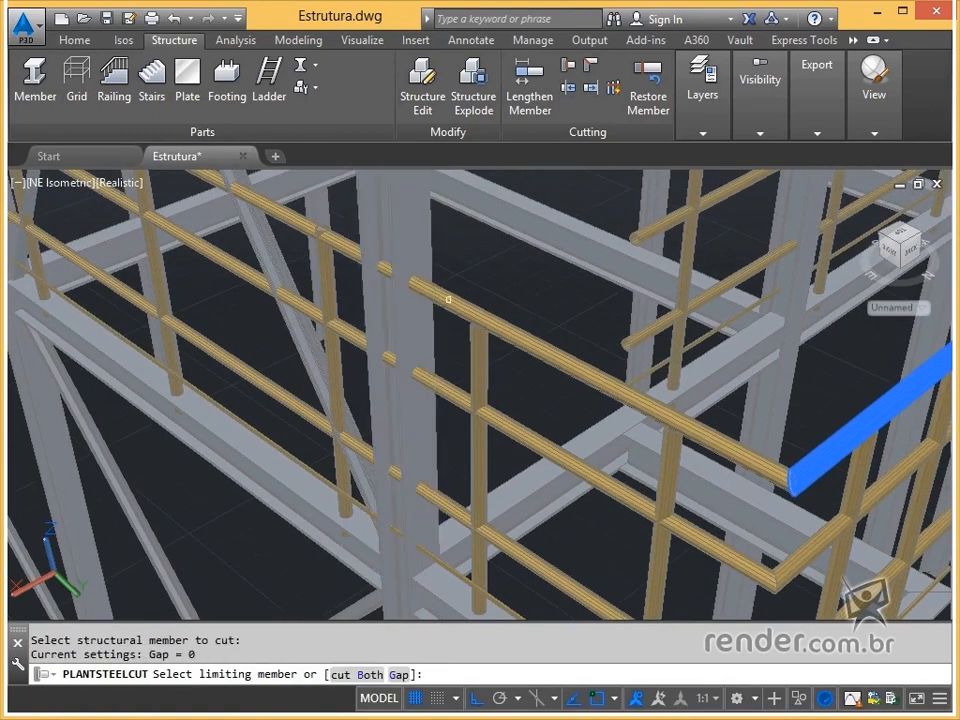
key(Escape)
Miter-cut the paired rails and bottom bars where the two railing runs meet at the upper platform's main outer corner
middle_drag(594, 285, 294, 408)
scroll(231, 454, down, 6)
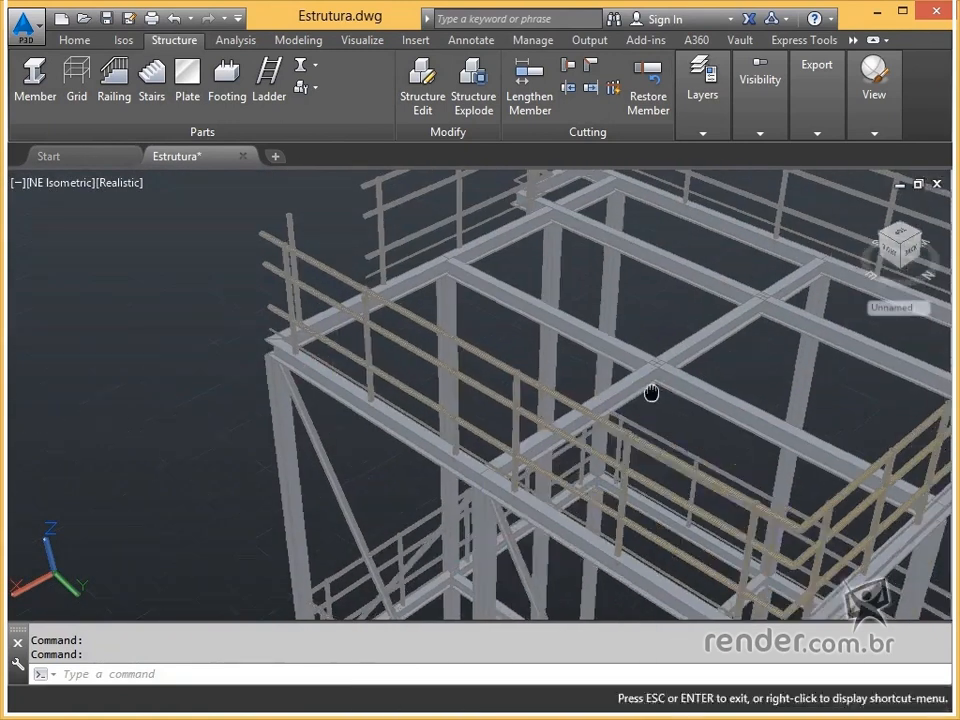
middle_drag(651, 393, 492, 279)
scroll(521, 345, up, 4)
middle_drag(528, 337, 459, 337)
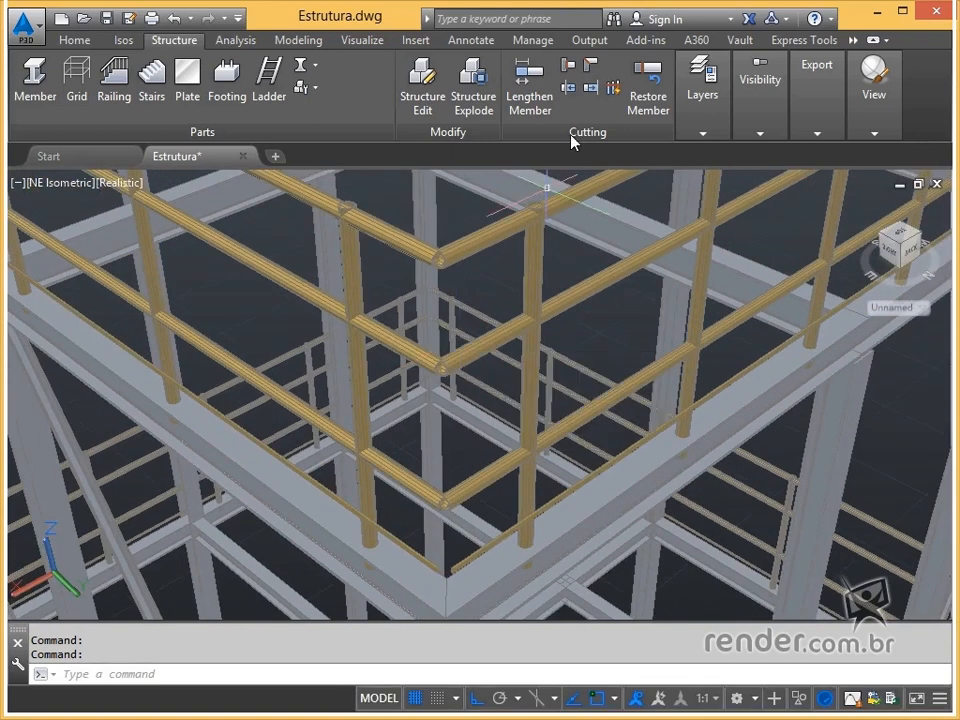
click(591, 66)
click(429, 256)
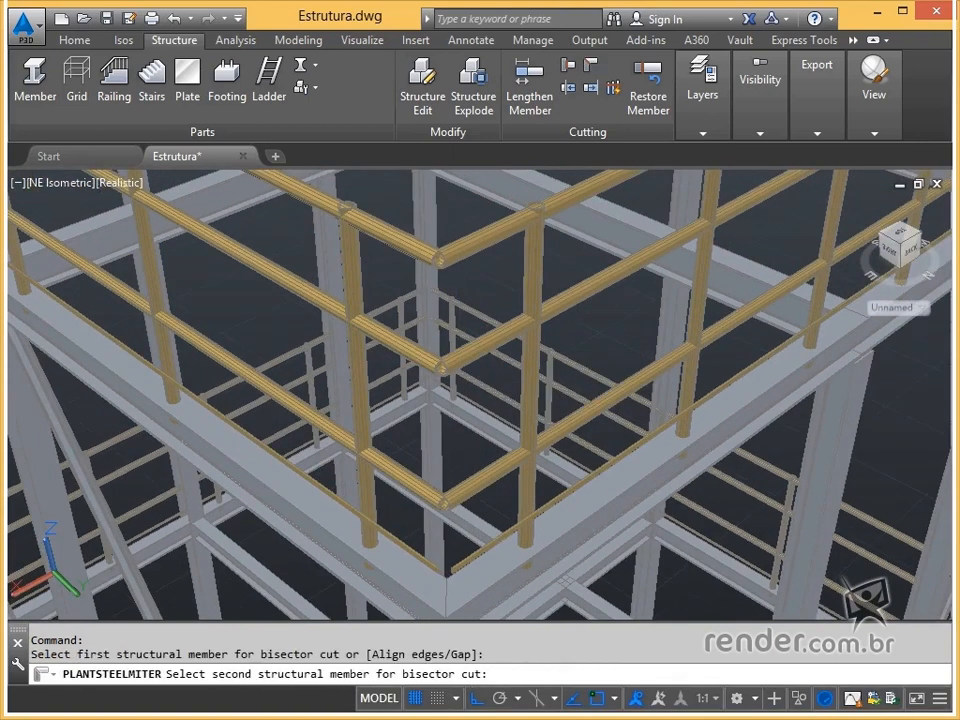
click(433, 495)
click(434, 494)
click(434, 494)
click(434, 577)
click(430, 565)
click(455, 568)
Miter-cut the three rail pairs and the bottom bars at the inner corner where the upper platform's small projection begins
middle_drag(530, 454, 140, 652)
scroll(511, 203, up, 1)
middle_drag(563, 199, 508, 261)
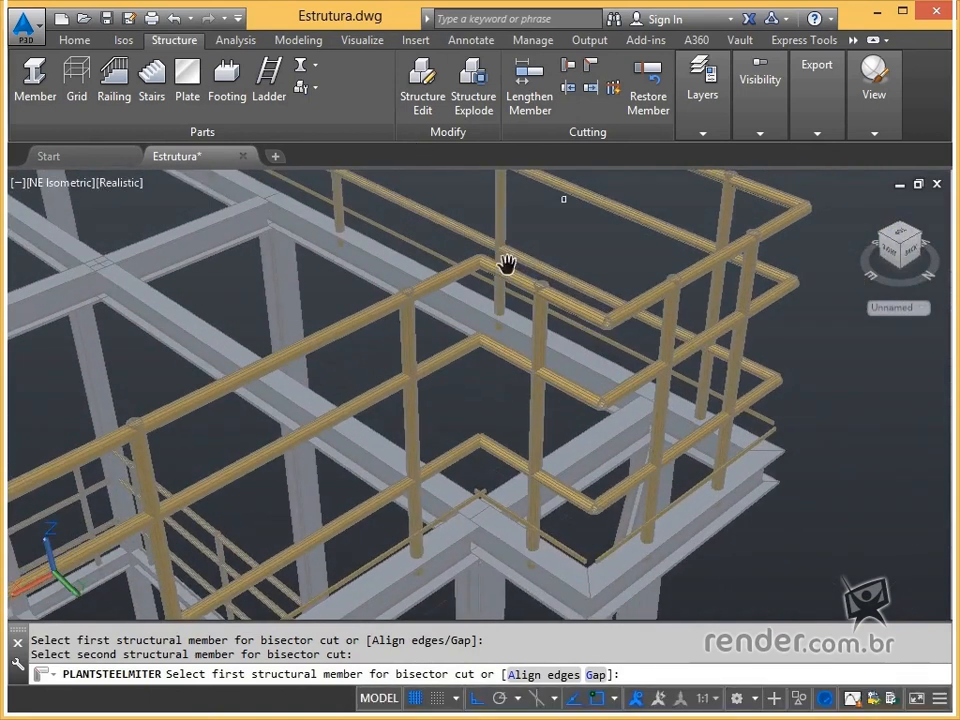
scroll(481, 255, up, 1)
click(472, 230)
click(494, 228)
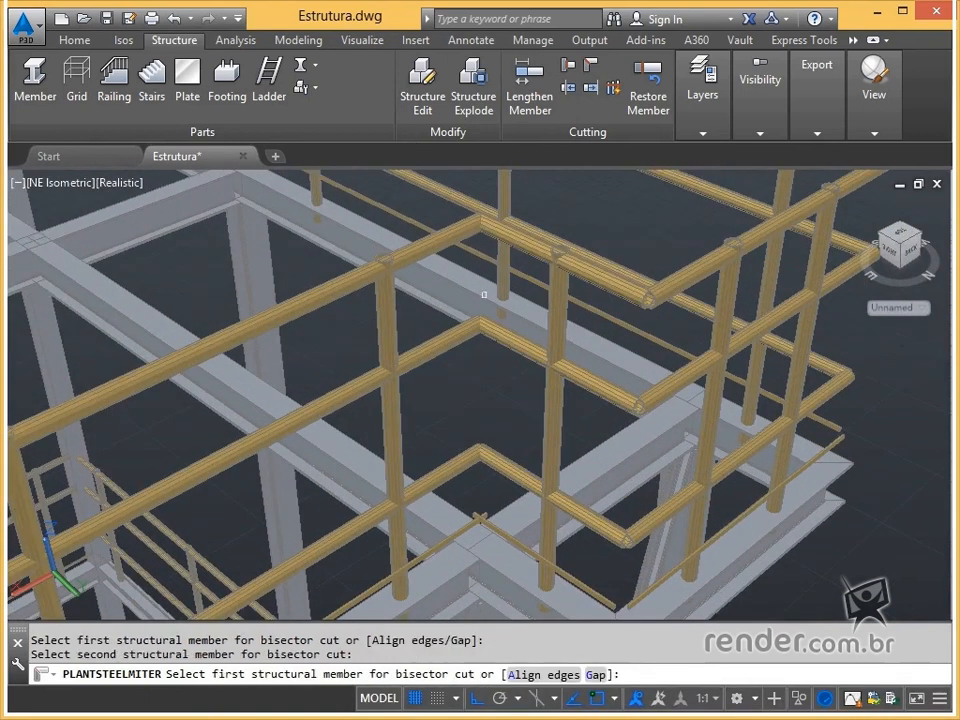
click(469, 331)
click(480, 424)
click(473, 451)
click(481, 491)
click(472, 525)
click(511, 525)
Miter-cut the rail pairs and bottom bars at the projection's first outer corner, next to the inner corner
click(621, 534)
click(643, 445)
click(636, 408)
click(652, 303)
middle_drag(628, 407, 631, 379)
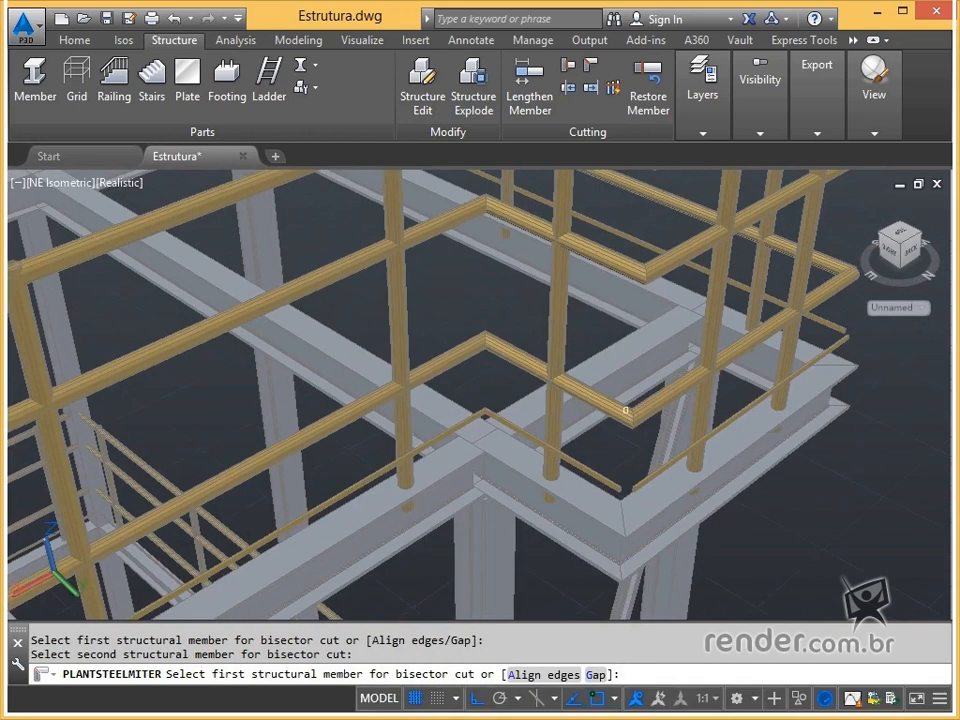
click(617, 485)
click(650, 478)
Miter-cut the three rail pairs and the bottom bars at the projection's far outer corner, and end the miter command
middle_drag(682, 420, 491, 506)
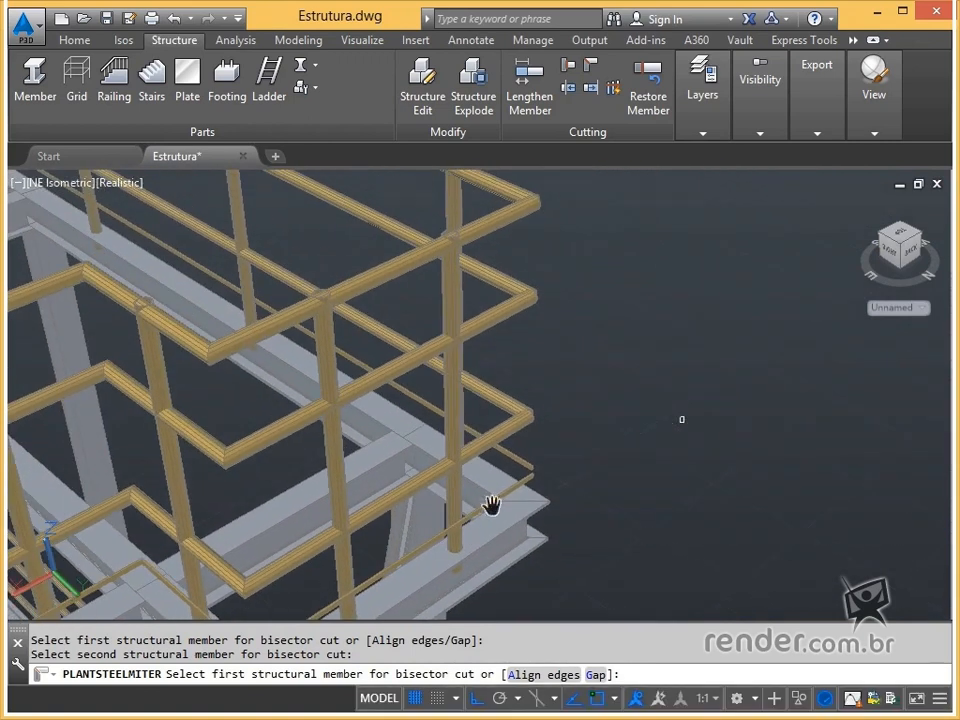
click(521, 210)
click(518, 188)
click(524, 301)
click(526, 296)
click(520, 426)
click(511, 404)
click(527, 472)
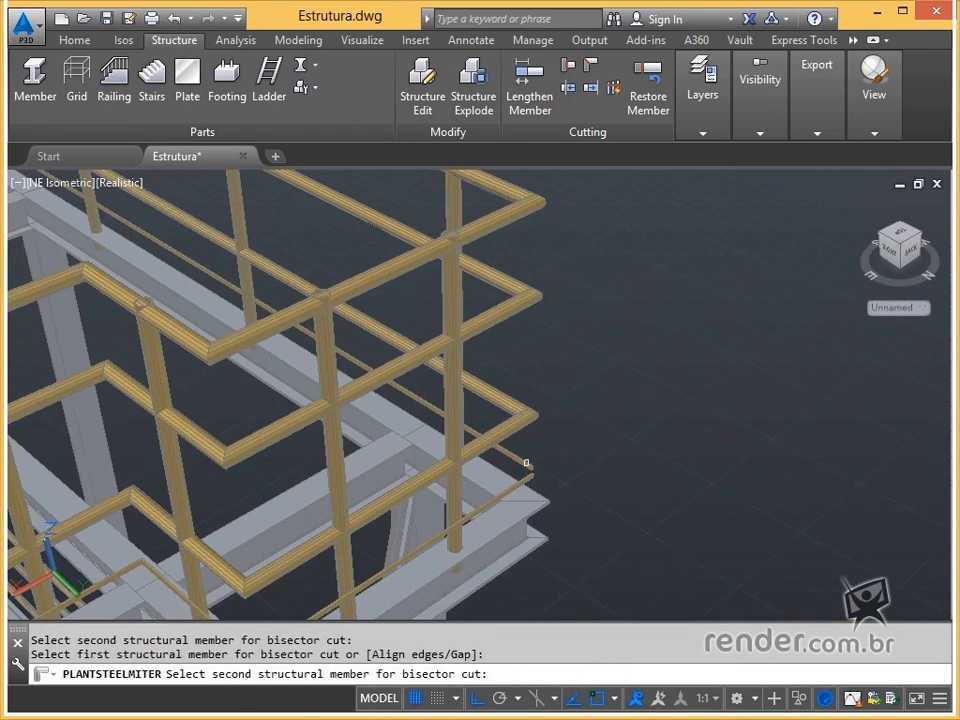
click(527, 463)
key(Escape)
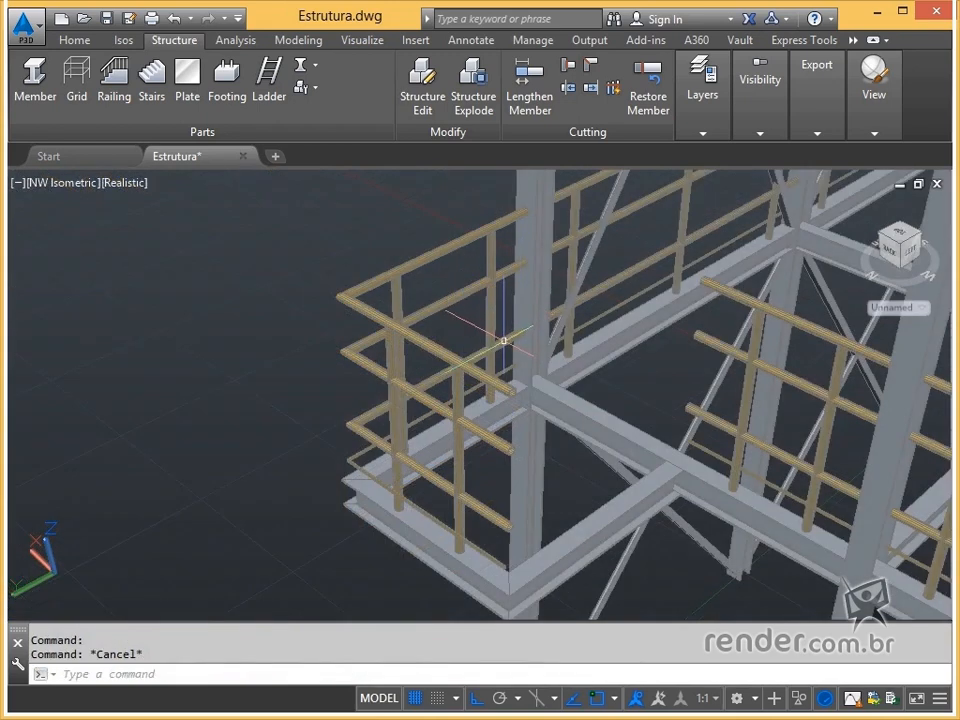
Examine the platform railings from the opposite side of the structure, including where the rails meet the columns
scroll(497, 343, down, 1)
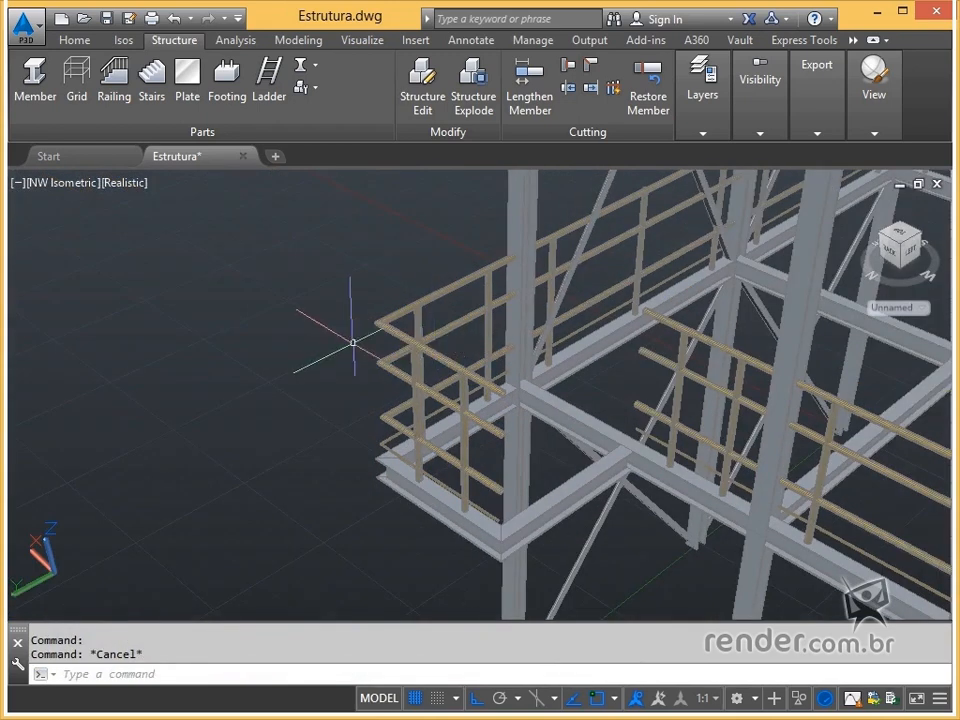
middle_drag(600, 352, 279, 426)
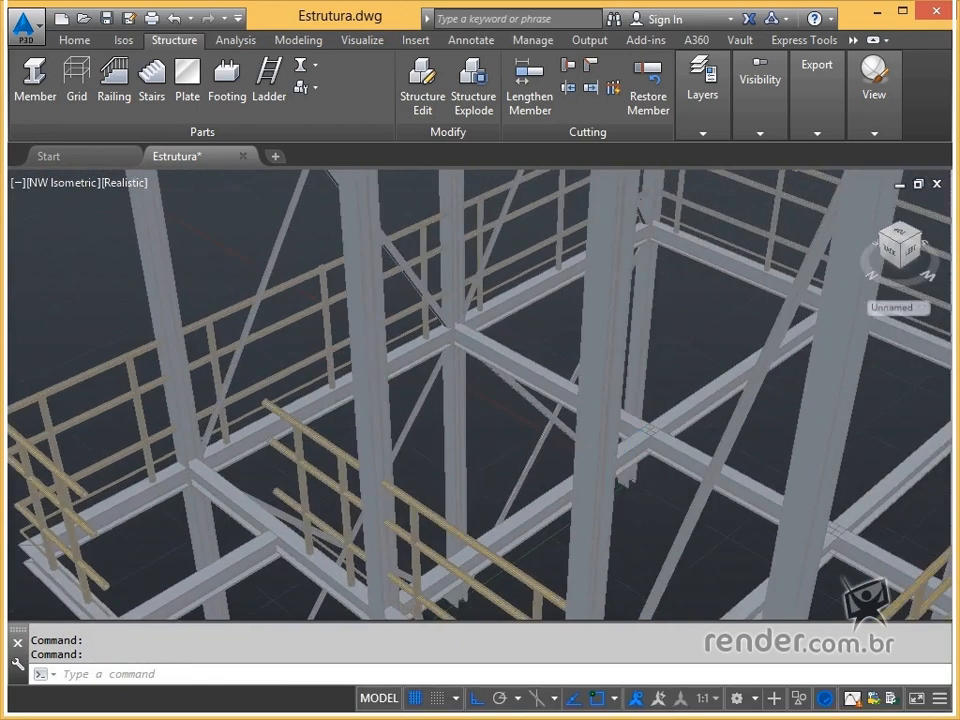
scroll(497, 386, down, 3)
middle_drag(497, 386, 690, 154)
scroll(358, 394, up, 3)
scroll(657, 396, up, 4)
middle_drag(708, 406, 110, 418)
middle_drag(463, 398, 139, 553)
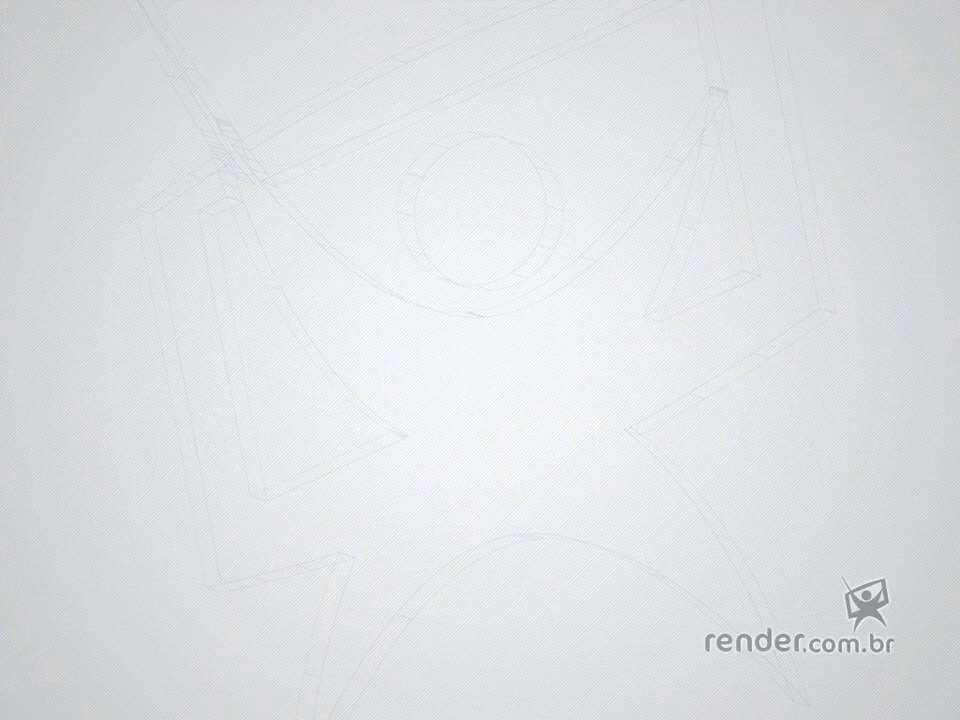